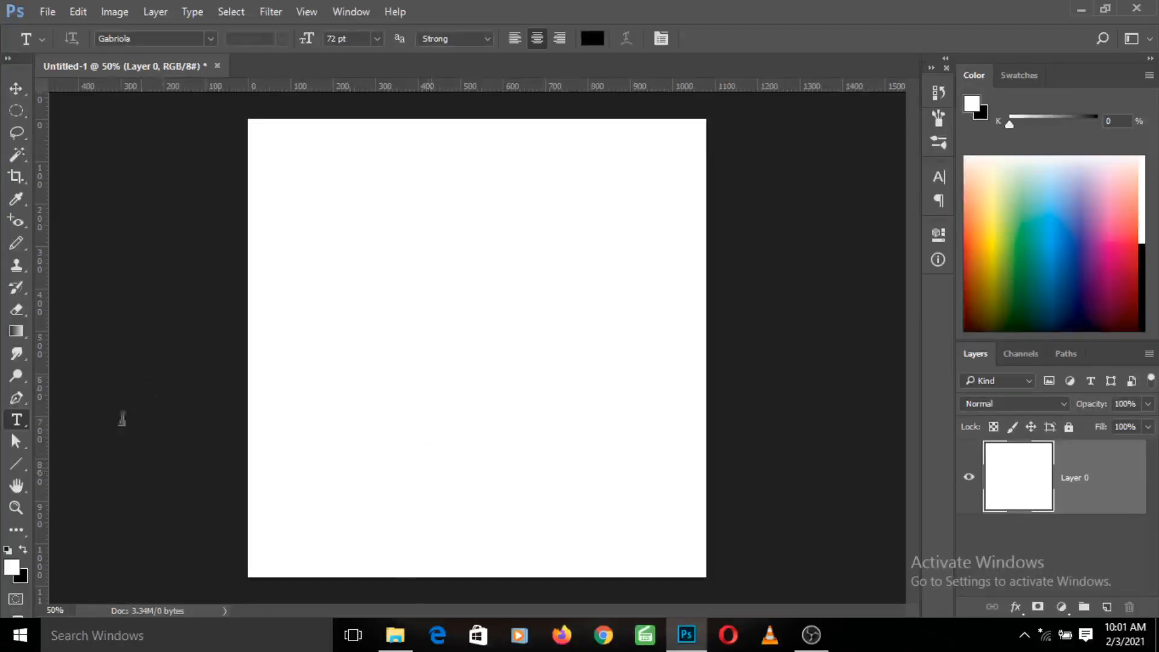
- Draw a rectangle about 690 × 378 px on the upper middle of the canvas with the Rectangle tool
{"action": "left_click", "coordinate": [12, 464]}
{"action": "right_click", "coordinate": [12, 464]}
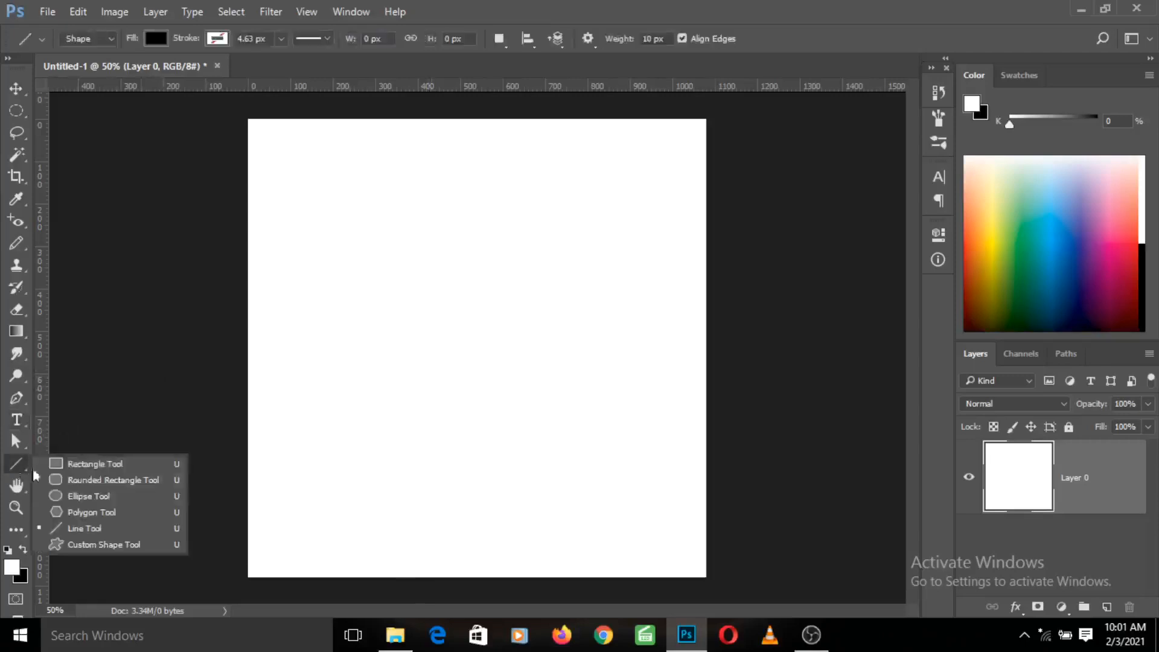
{"action": "left_click", "coordinate": [86, 463]}
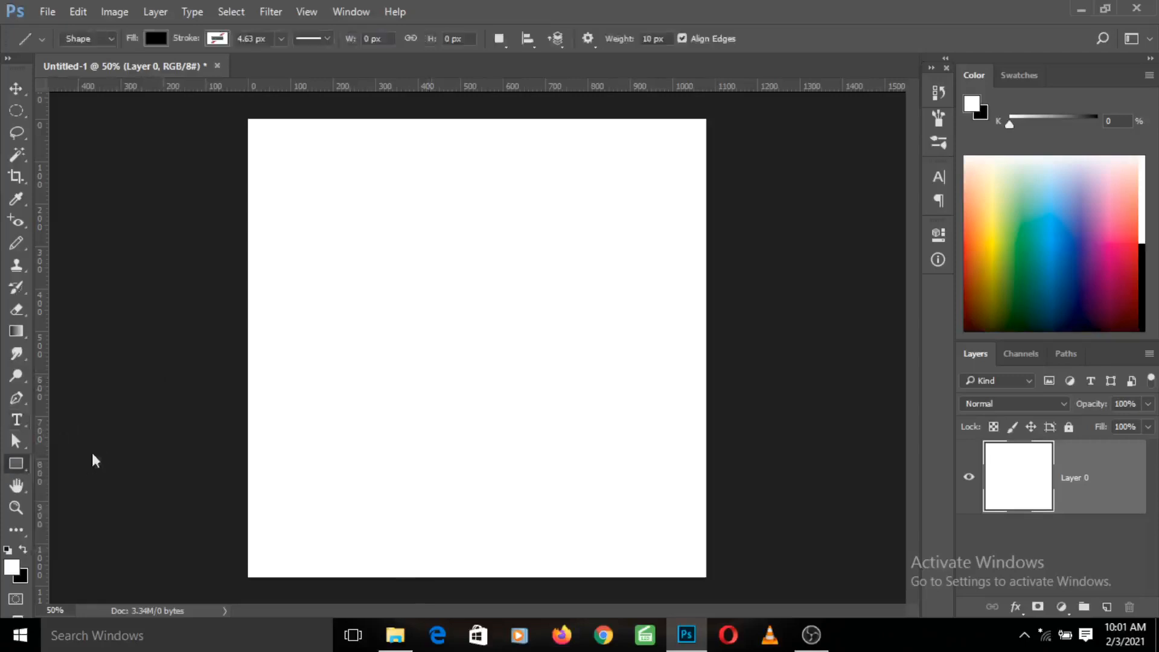
{"action": "left_click_drag", "start_coordinate": [334, 220], "coordinate": [628, 380]}
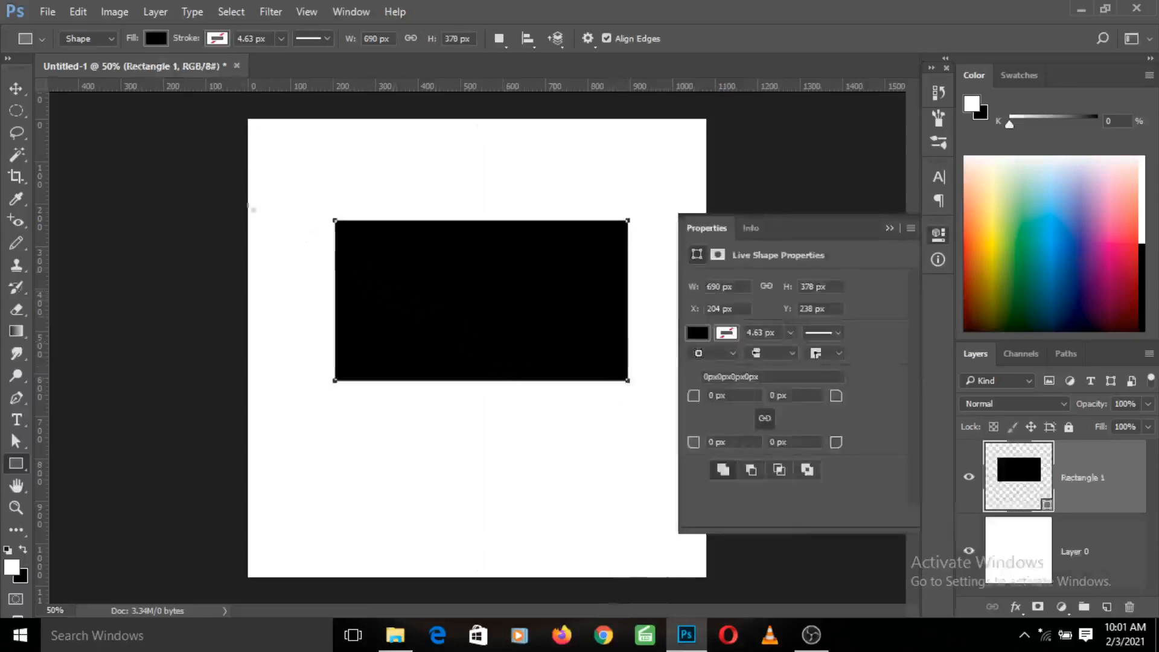
- Change the rectangle's fill to bright pink and collapse its live shape properties
{"action": "left_click", "coordinate": [152, 40]}
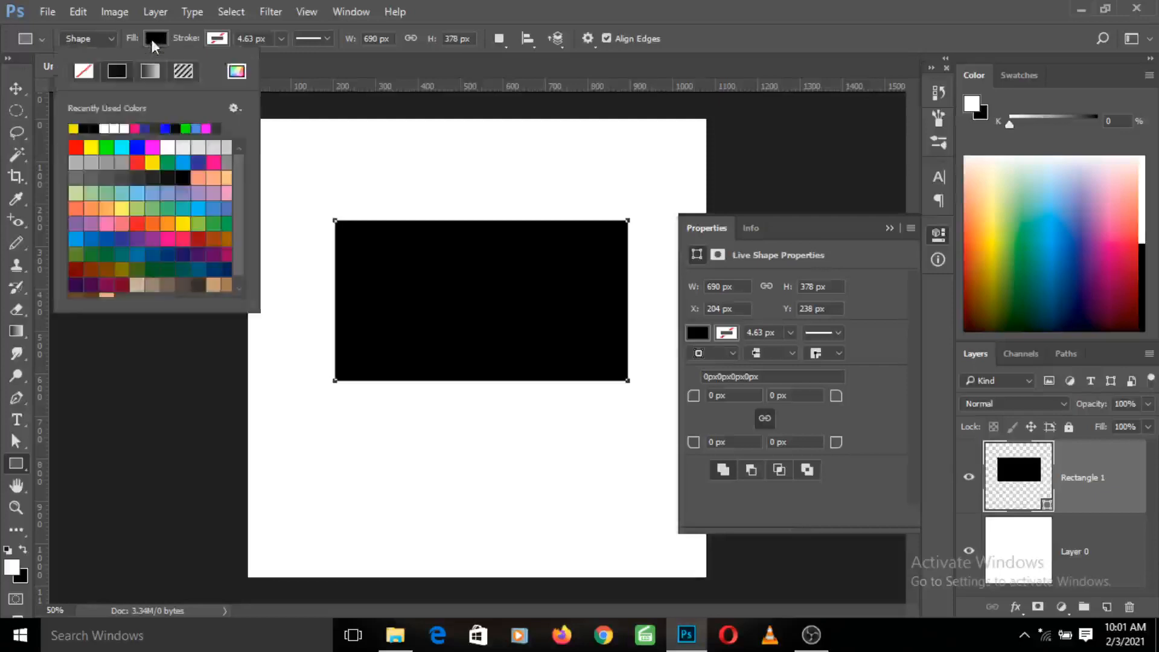
{"action": "left_click", "coordinate": [212, 161]}
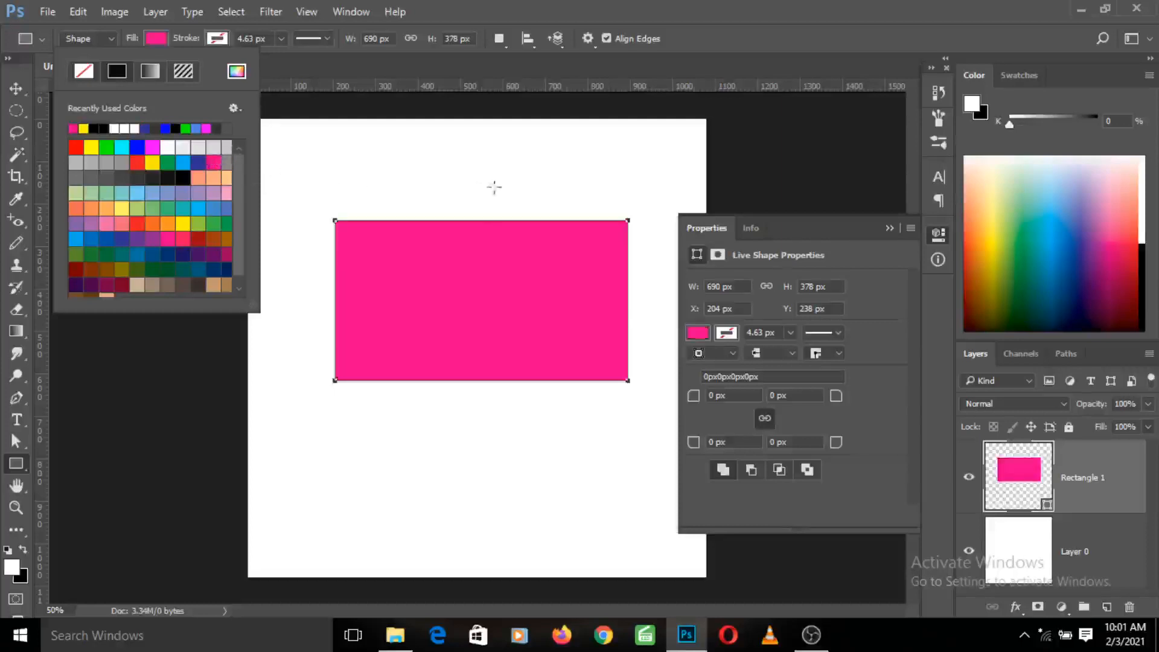
{"action": "left_click", "coordinate": [888, 227]}
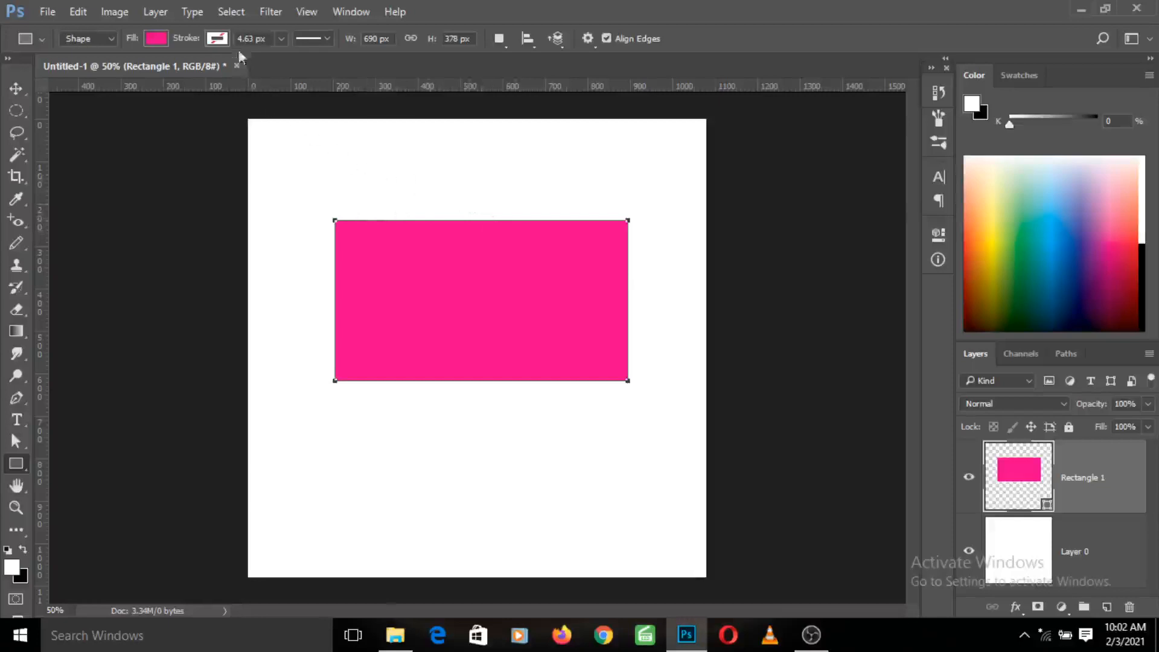
{"action": "left_click", "coordinate": [229, 12]}
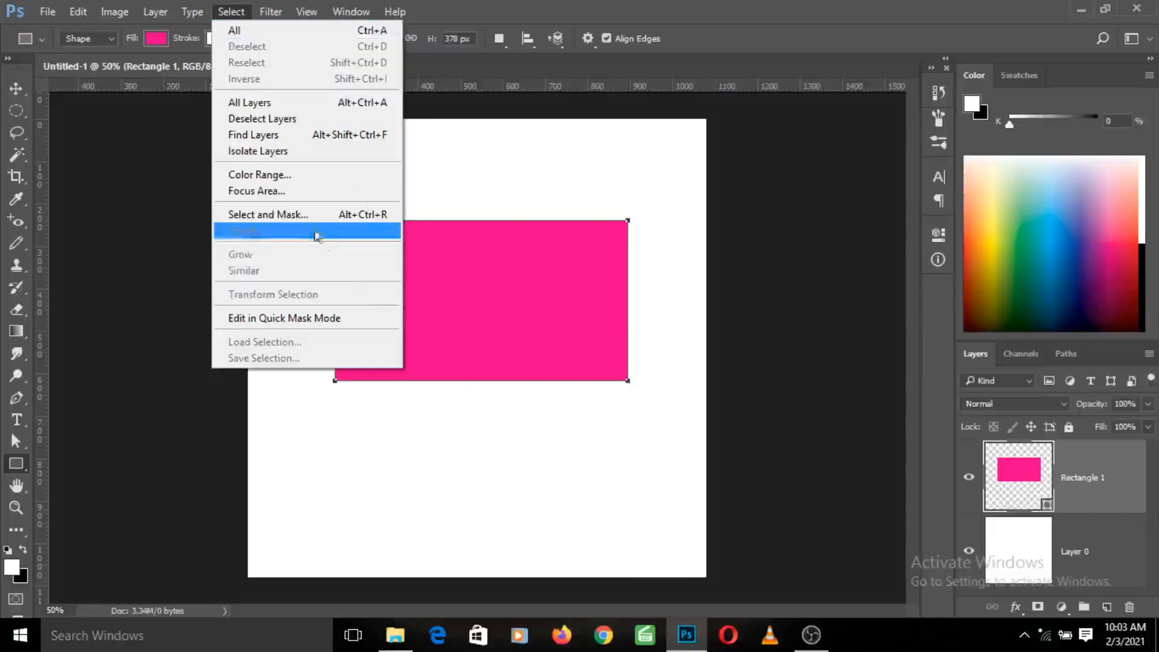
{"action": "left_click", "coordinate": [235, 16]}
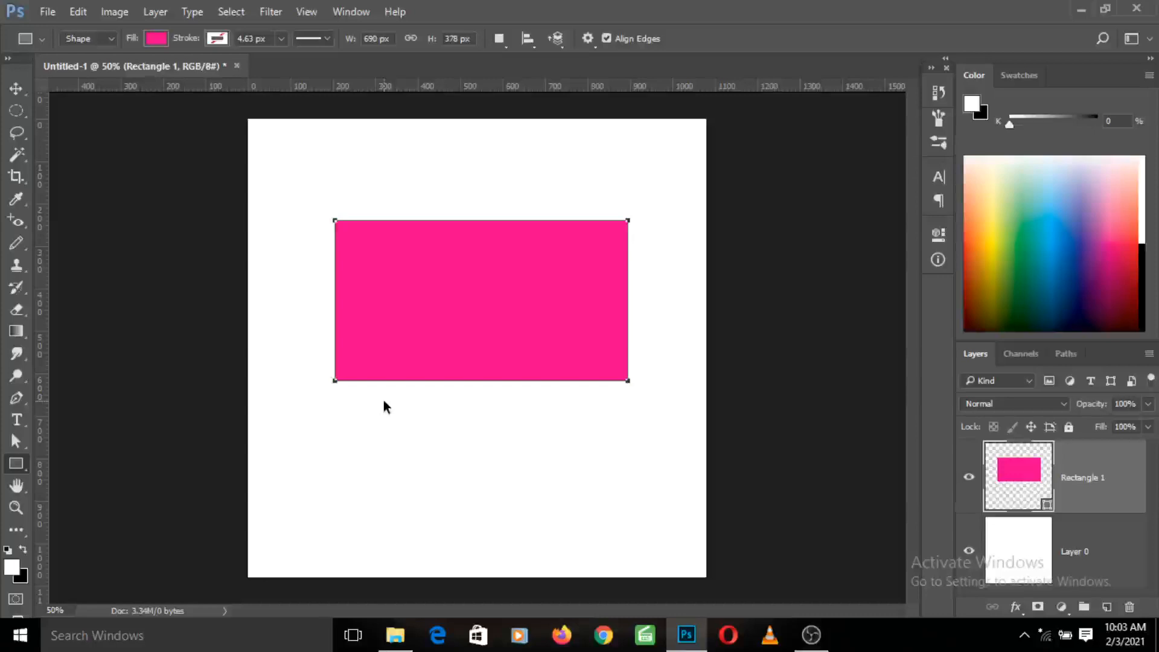
- Free-transform the pink rectangle to about 75% width and 71% height, keeping its upper-left corner in place
{"action": "key", "text": "ctrl+t"}
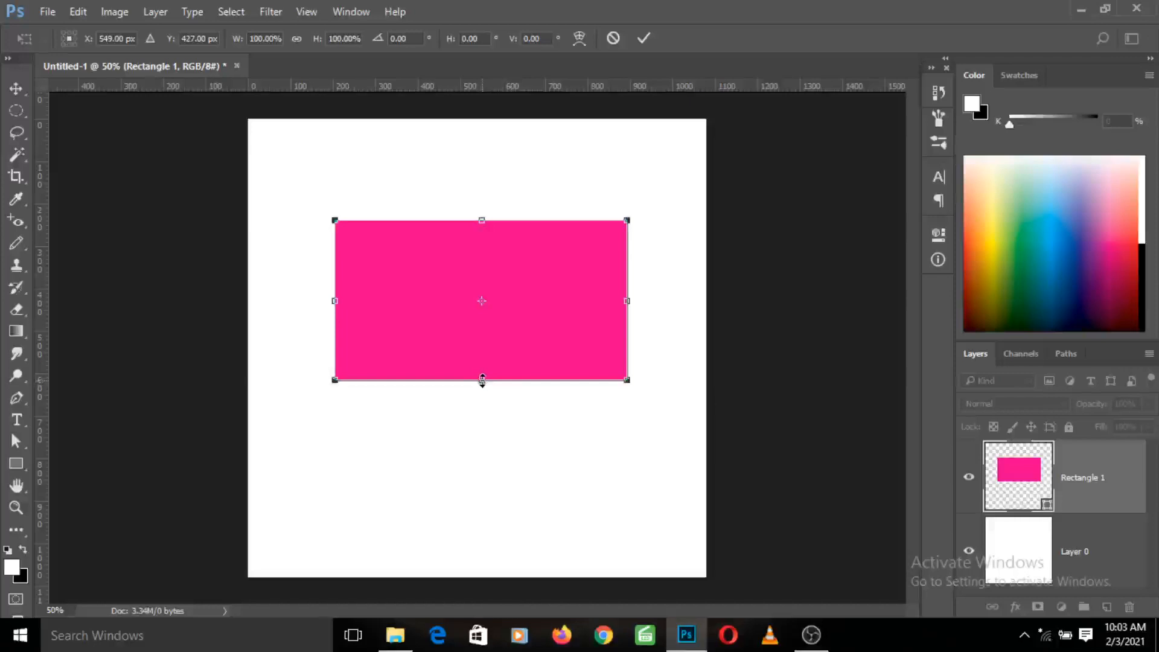
{"action": "left_click_drag", "start_coordinate": [481, 380], "coordinate": [475, 349]}
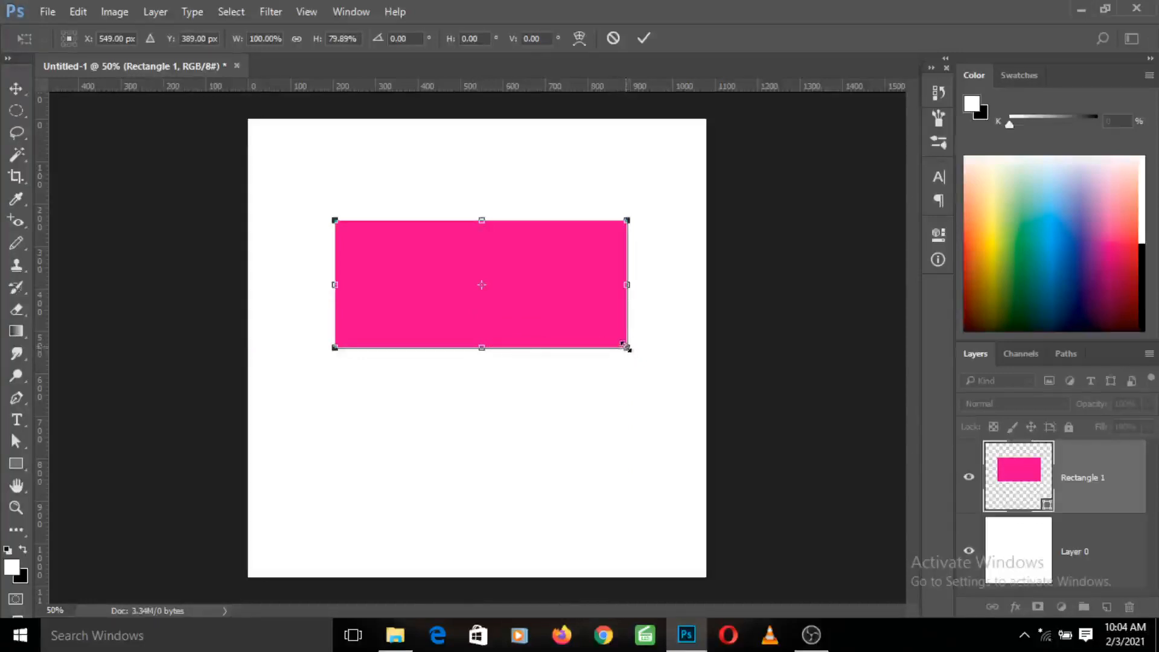
{"action": "left_click_drag", "start_coordinate": [627, 347], "coordinate": [586, 336]}
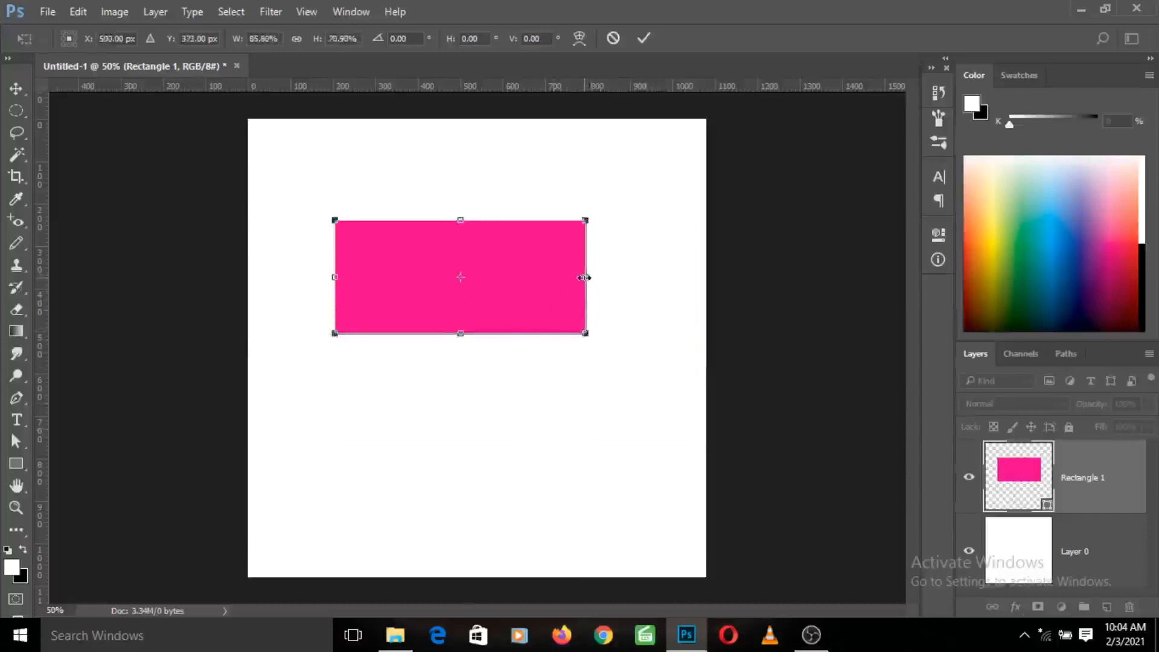
{"action": "left_click_drag", "start_coordinate": [584, 278], "coordinate": [568, 297]}
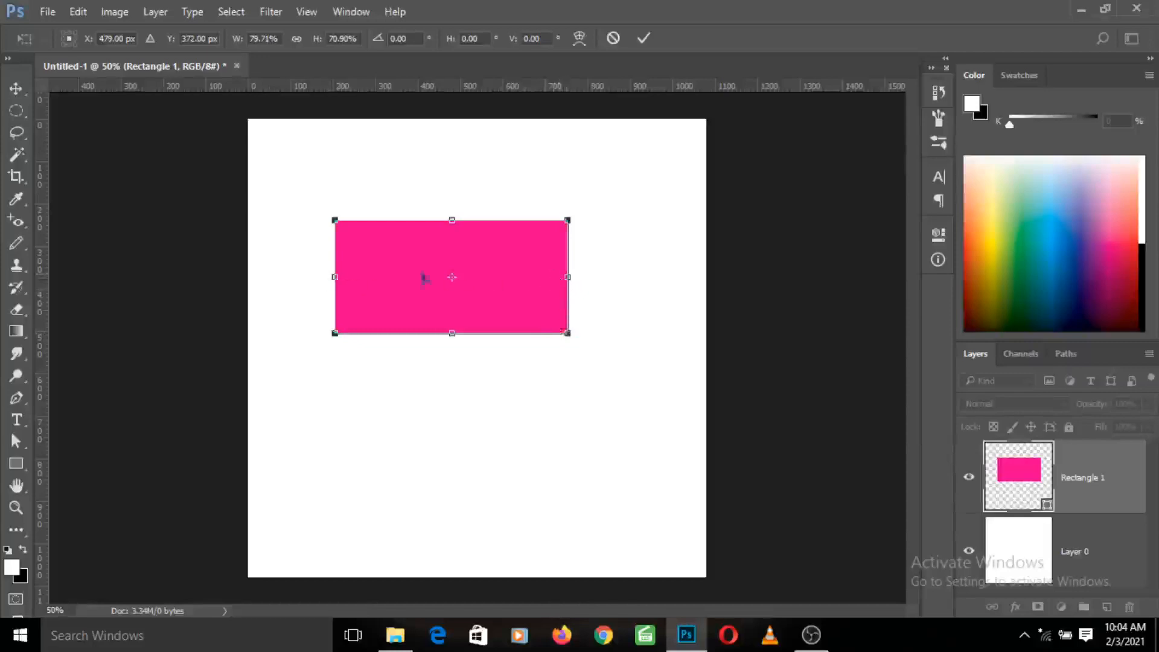
{"action": "left_click_drag", "start_coordinate": [560, 275], "coordinate": [636, 276]}
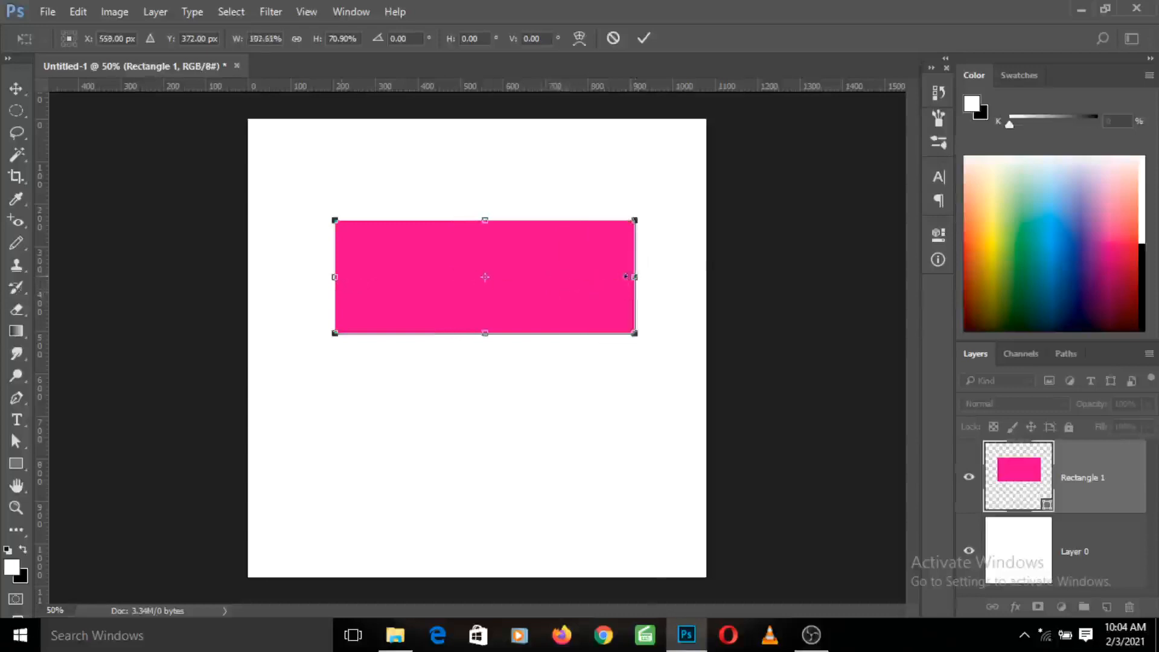
{"action": "left_click_drag", "start_coordinate": [634, 276], "coordinate": [554, 279]}
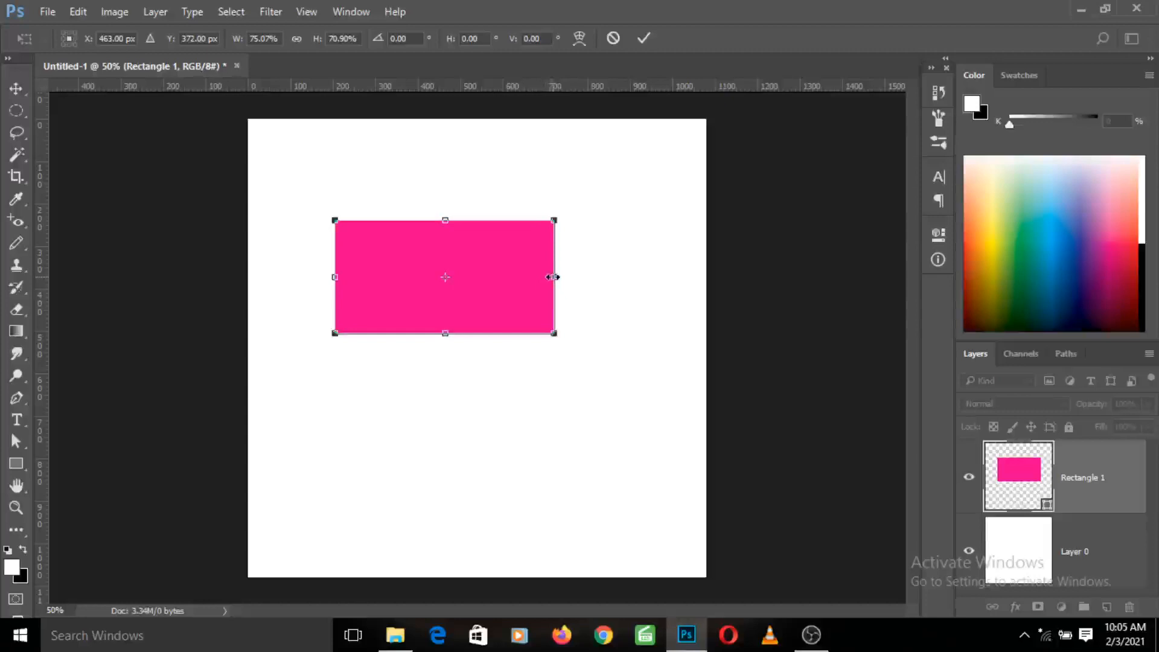
- Scale the rectangle symmetrically about its centre to about 124% width and 93% height, centred near X 469, Y 366 px
{"action": "left_click_drag", "start_coordinate": [552, 277], "coordinate": [608, 281]}
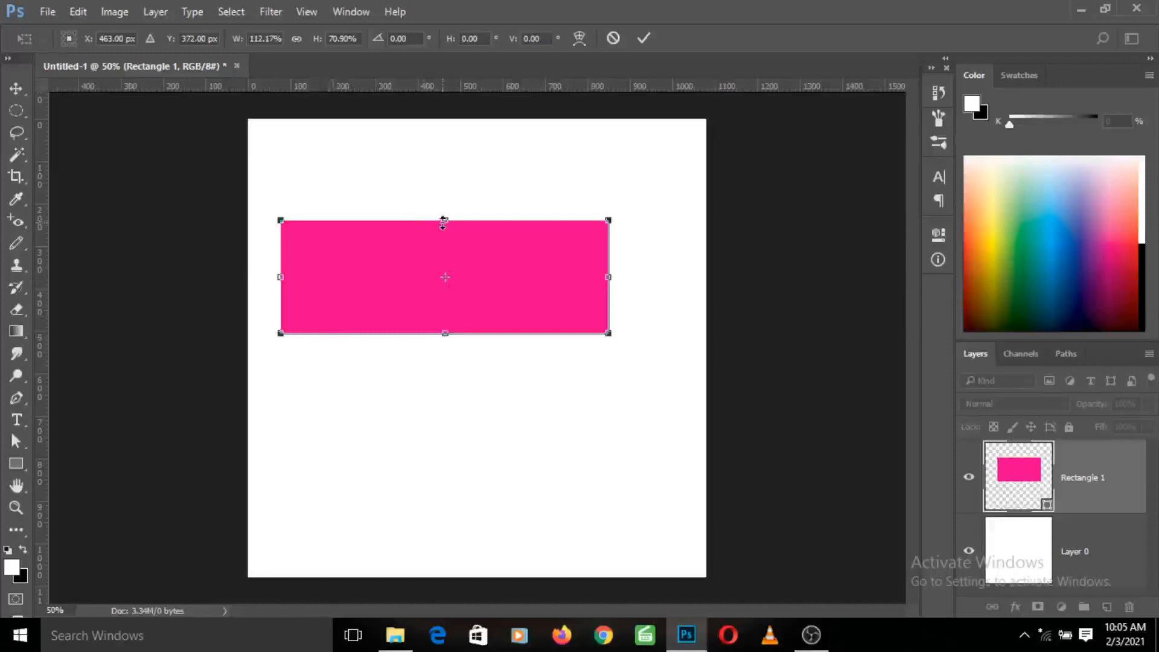
{"action": "left_click_drag", "start_coordinate": [444, 222], "coordinate": [445, 169]}
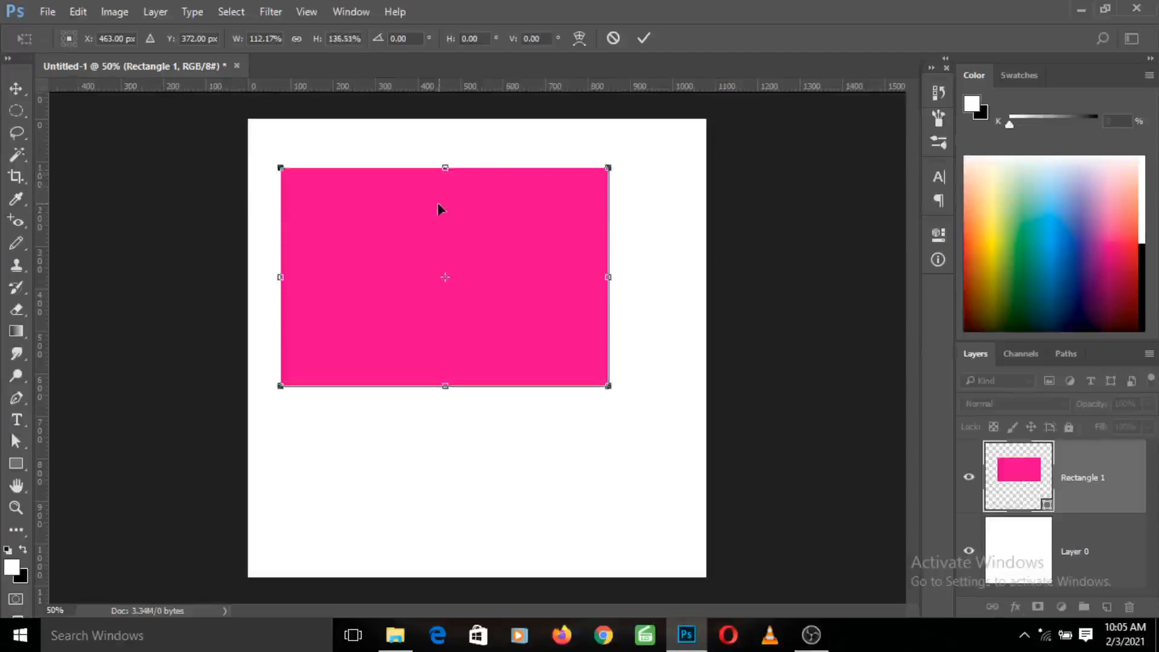
{"action": "left_click_drag", "start_coordinate": [445, 168], "coordinate": [445, 220]}
{"action": "left_click_drag", "start_coordinate": [607, 277], "coordinate": [552, 278]}
{"action": "left_click_drag", "start_coordinate": [479, 290], "coordinate": [506, 284]}
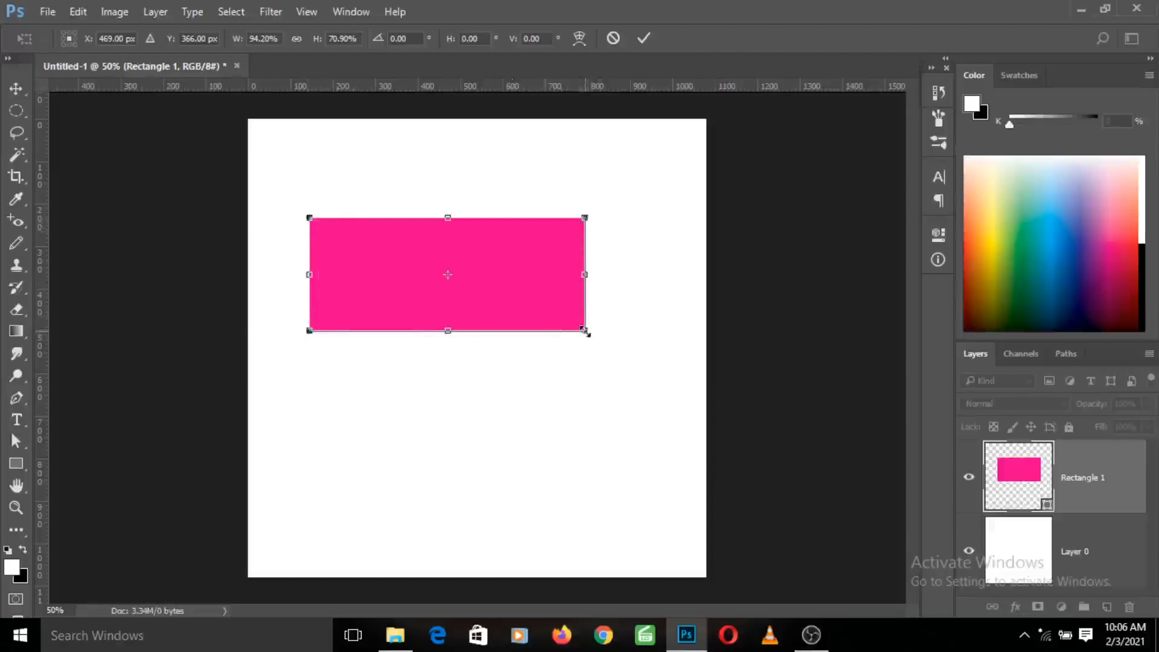
{"action": "left_click_drag", "start_coordinate": [585, 331], "coordinate": [614, 368]}
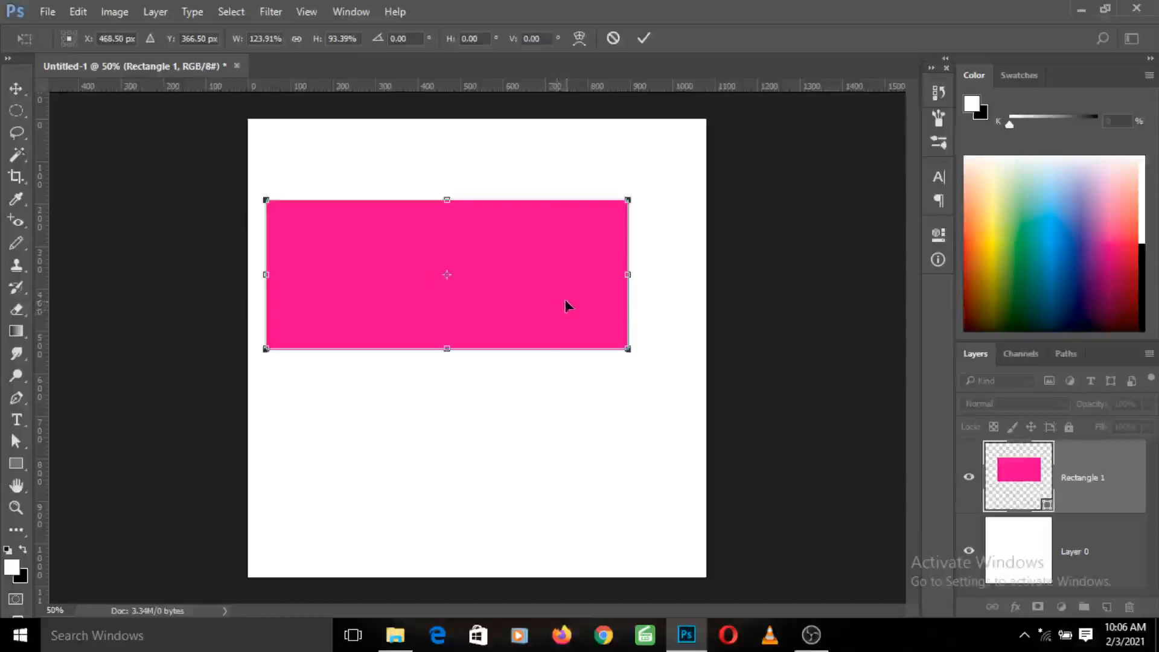
- Rotate the rectangle clockwise by about 90° so that it stands upright
{"action": "right_click", "coordinate": [511, 270]}
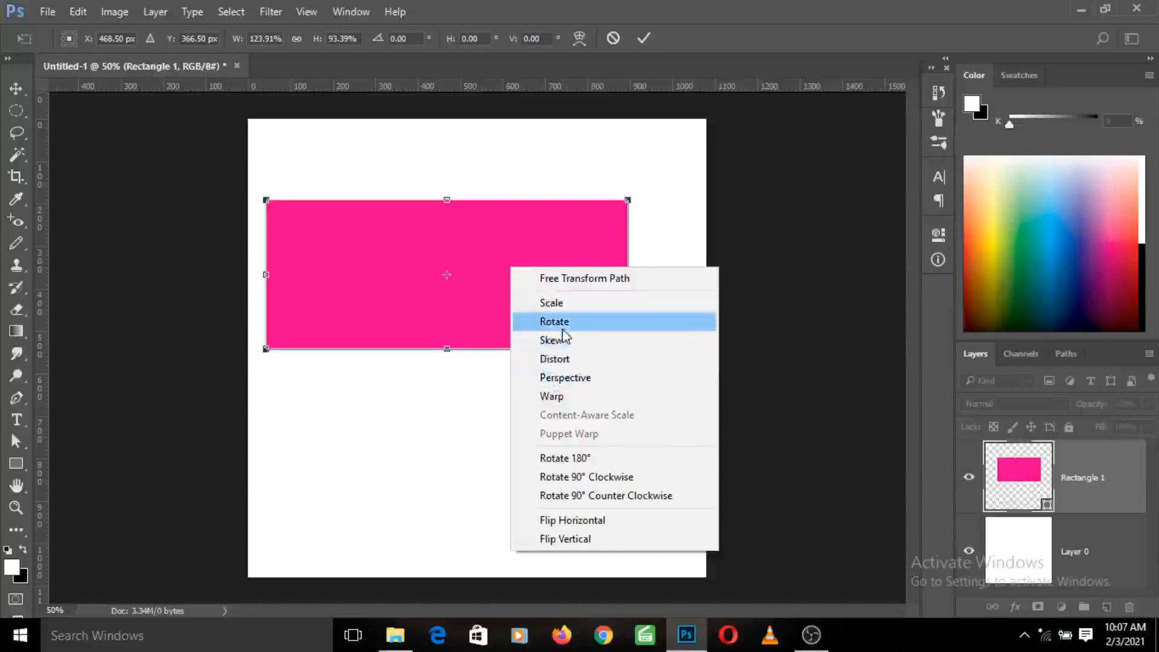
{"action": "left_click", "coordinate": [489, 280]}
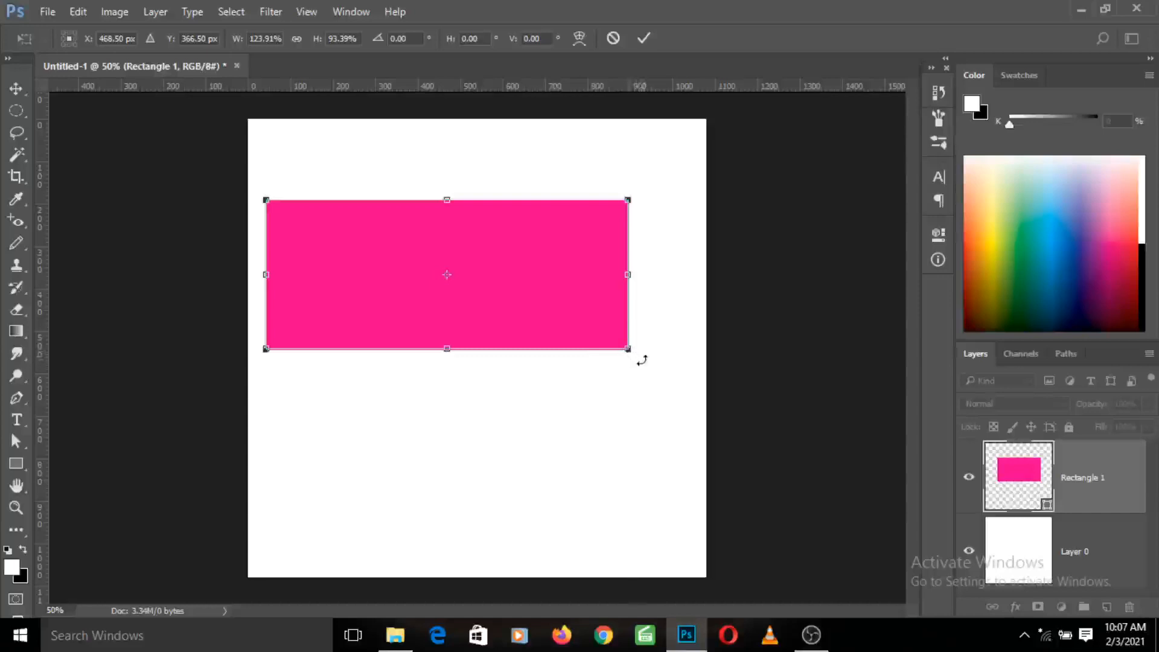
{"action": "left_click_drag", "start_coordinate": [636, 363], "coordinate": [340, 522]}
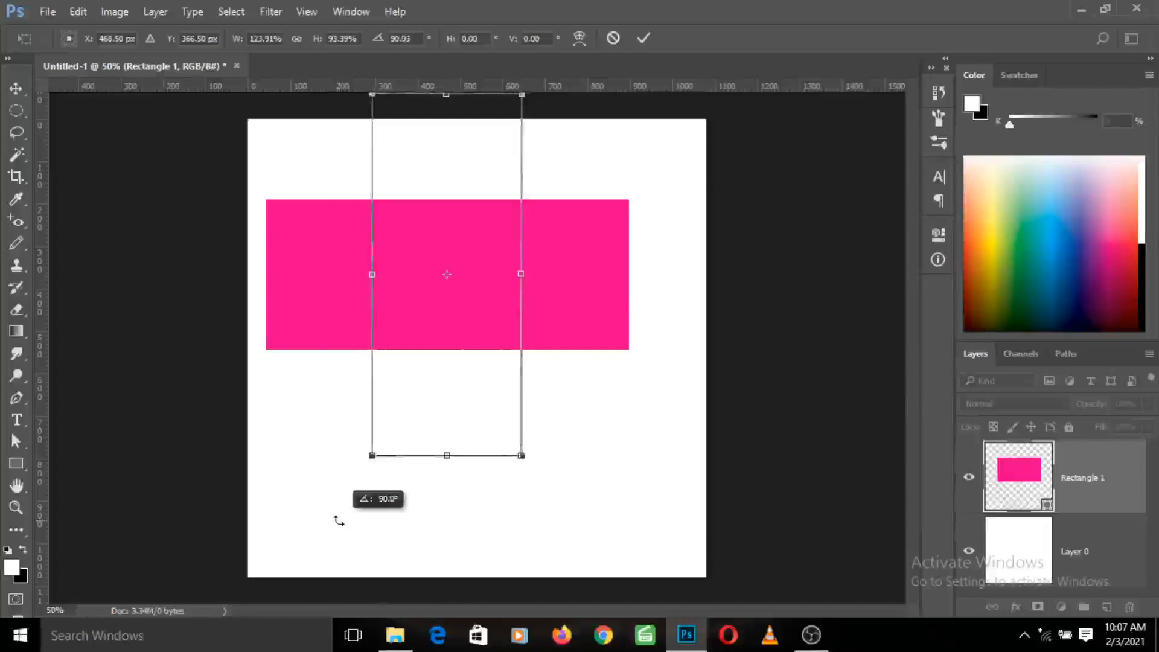
{"action": "left_click_drag", "start_coordinate": [339, 521], "coordinate": [342, 518]}
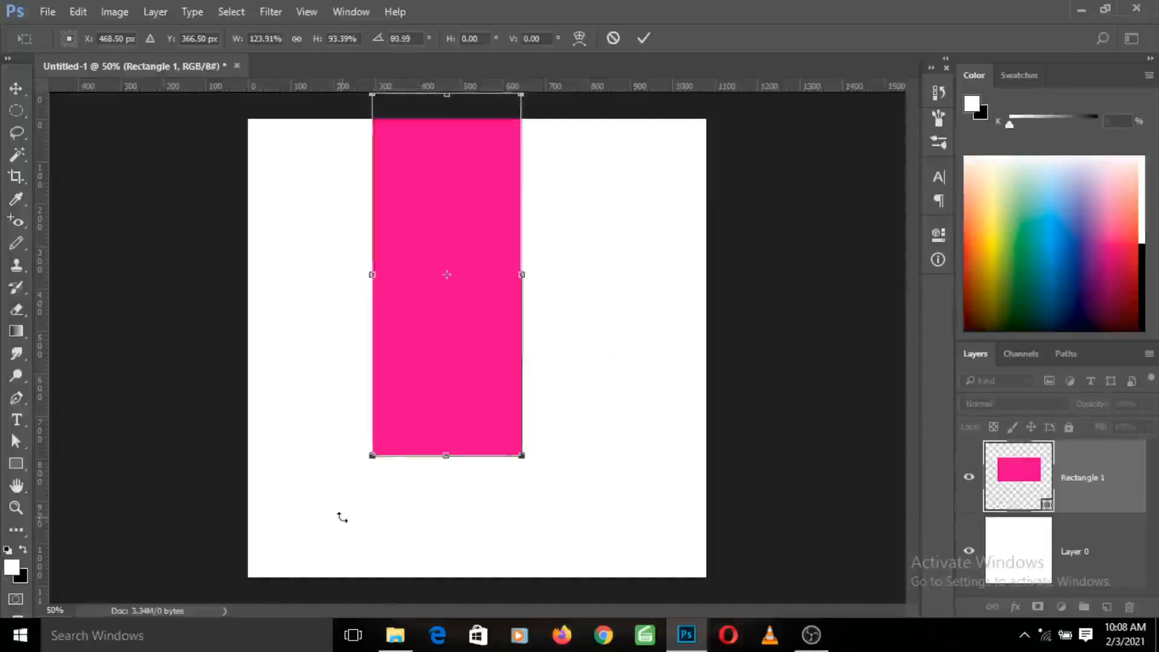
- Move the upright rectangle down to about X 482, Y 480 px and rotate it back to roughly 0°
{"action": "left_click_drag", "start_coordinate": [457, 329], "coordinate": [470, 409]}
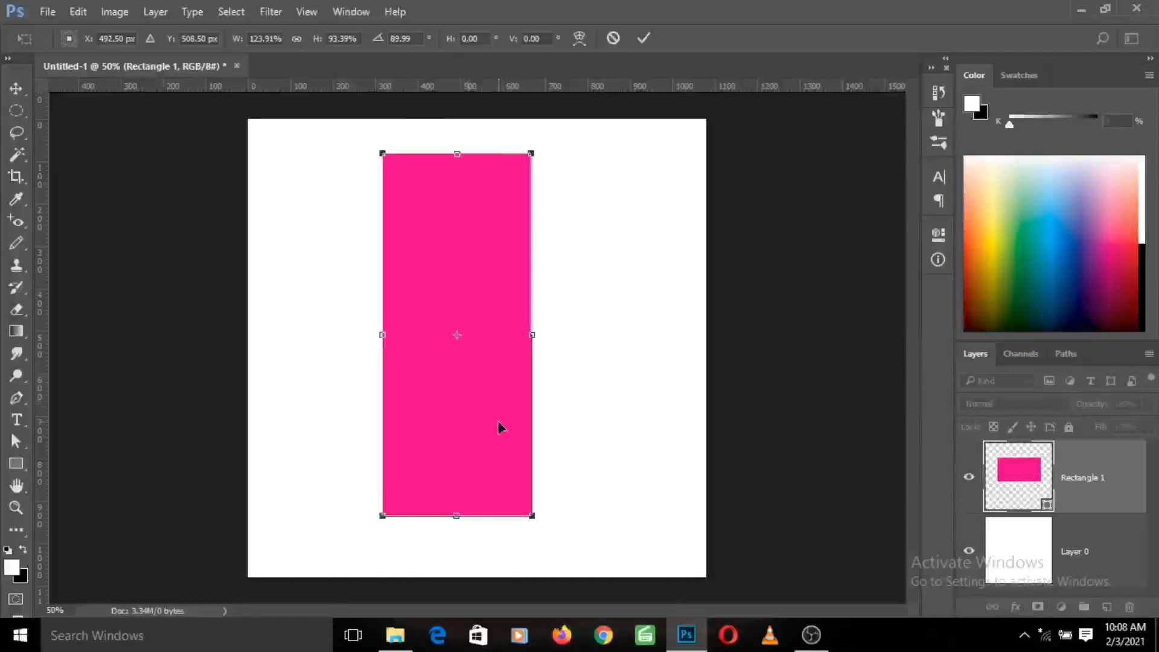
{"action": "key", "text": "ctrl+z"}
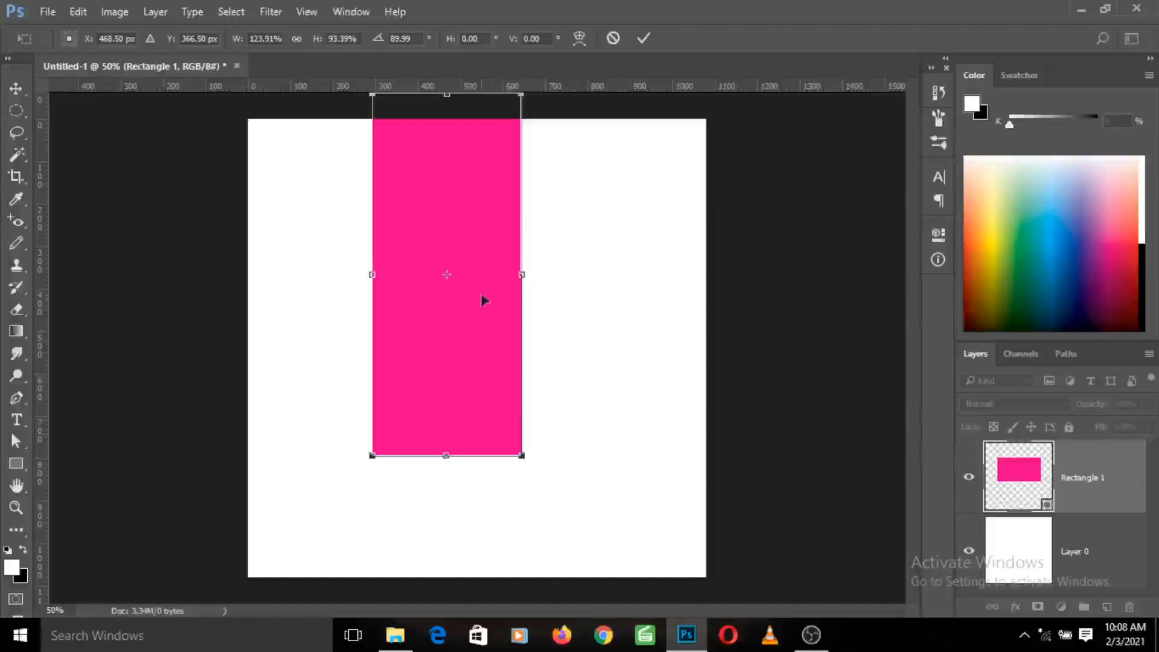
{"action": "left_click_drag", "start_coordinate": [483, 300], "coordinate": [490, 348]}
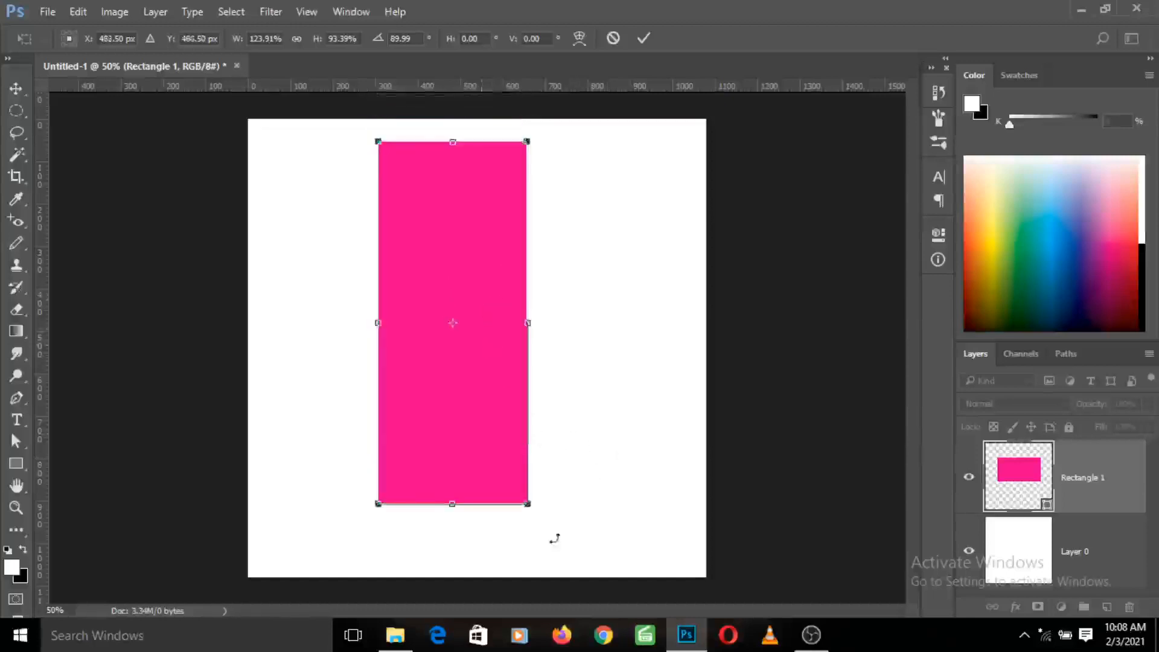
{"action": "left_click_drag", "start_coordinate": [553, 533], "coordinate": [681, 213]}
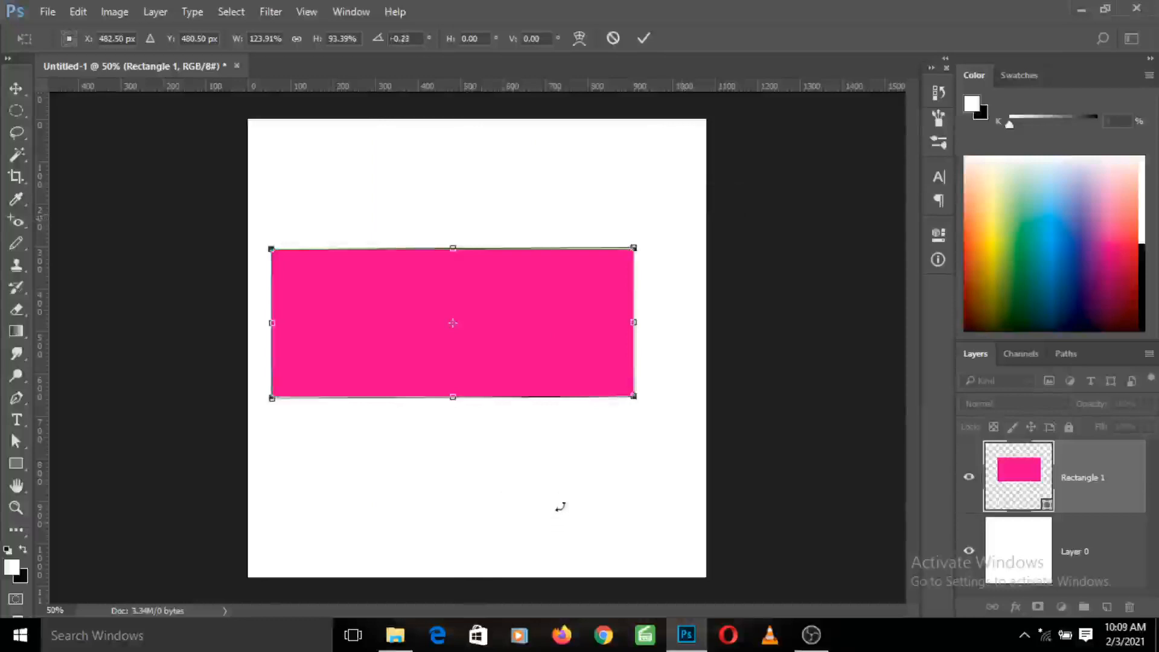
- Use the Scale transform to enlarge the rectangle from its upper-right corner to about 125% width and 99% height
{"action": "right_click", "coordinate": [551, 322]}
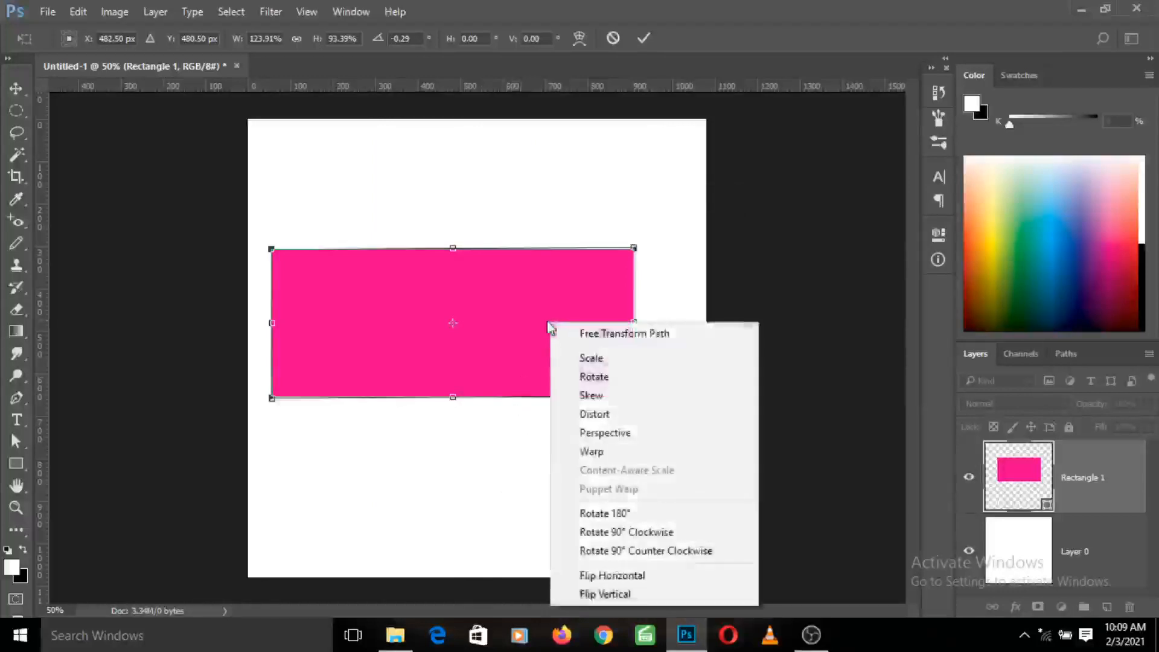
{"action": "left_click", "coordinate": [581, 362]}
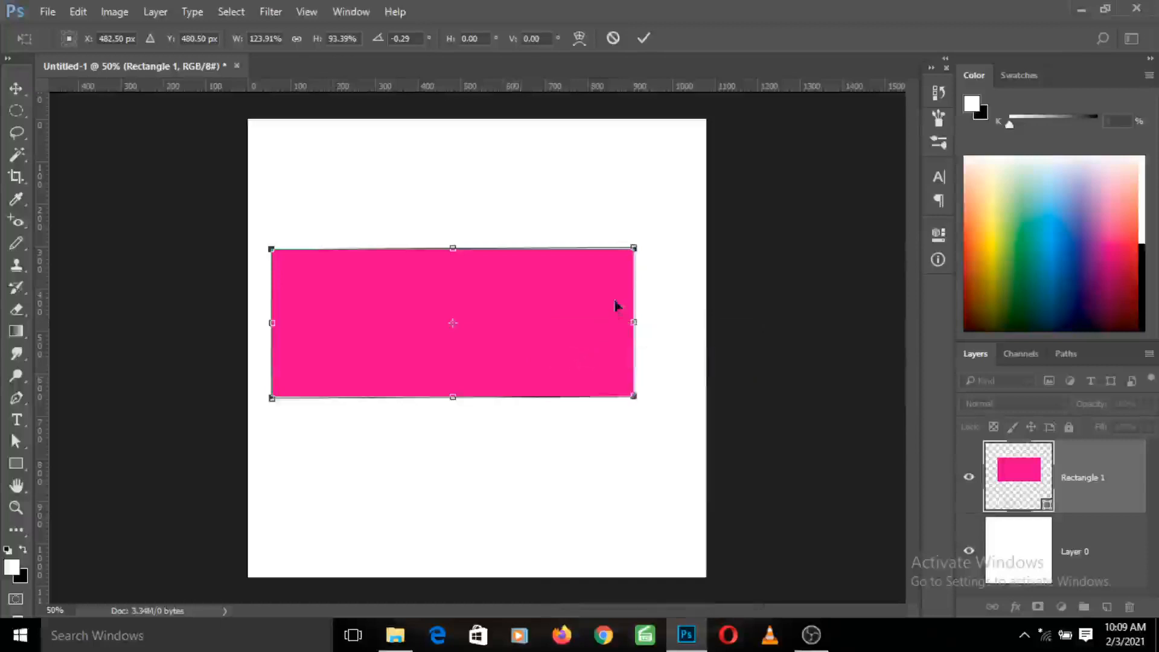
{"action": "mouse_move", "coordinate": [637, 244]}
{"action": "left_mouse_down"}
{"action": "mouse_move", "coordinate": [680, 188]}
{"action": "mouse_move", "coordinate": [634, 227]}
{"action": "mouse_move", "coordinate": [639, 239]}
{"action": "left_mouse_up"}
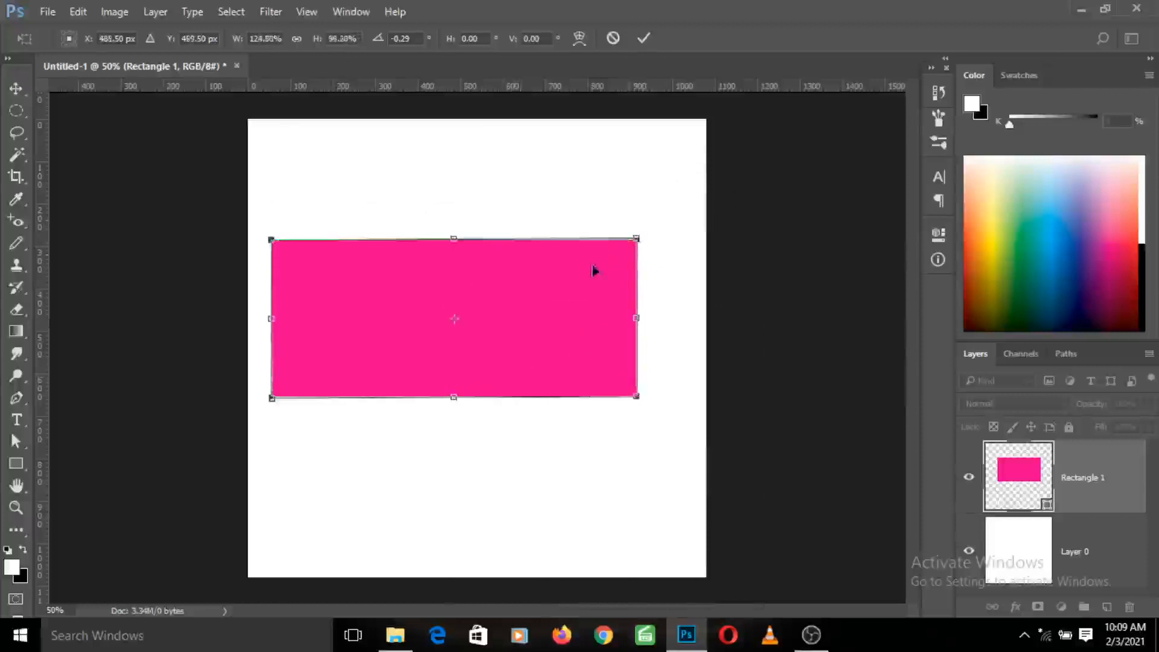
- Skew the rectangle into a right-leaning parallelogram by shifting both upper corners and the lower-left corner to the right
{"action": "right_click", "coordinate": [561, 281]}
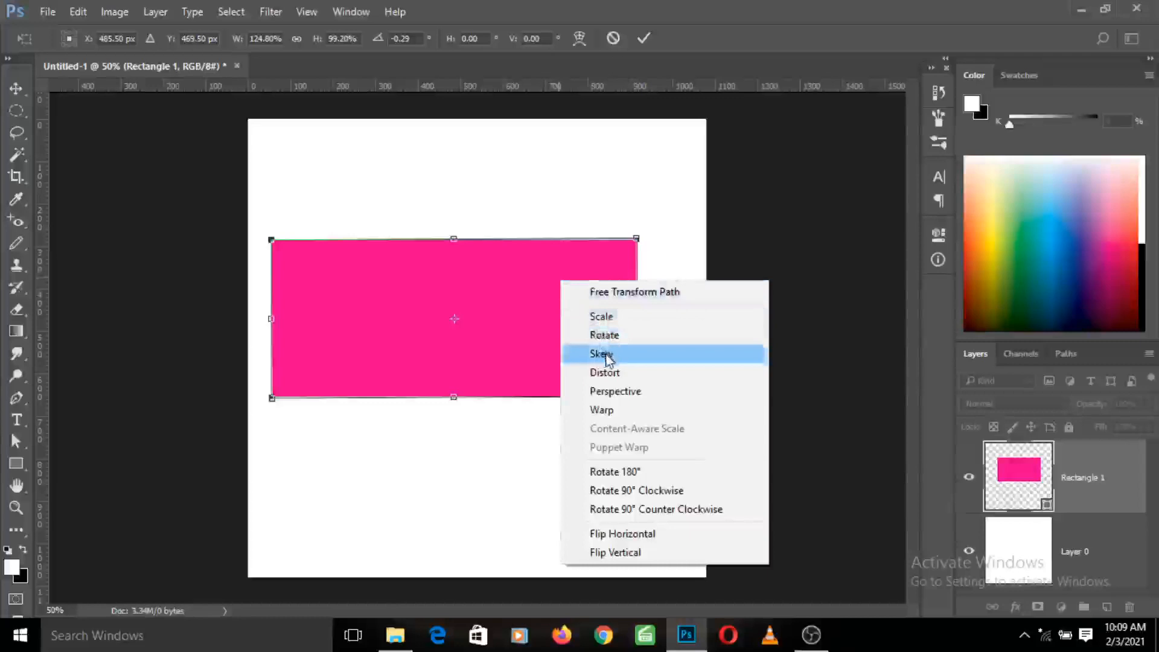
{"action": "left_click", "coordinate": [605, 357]}
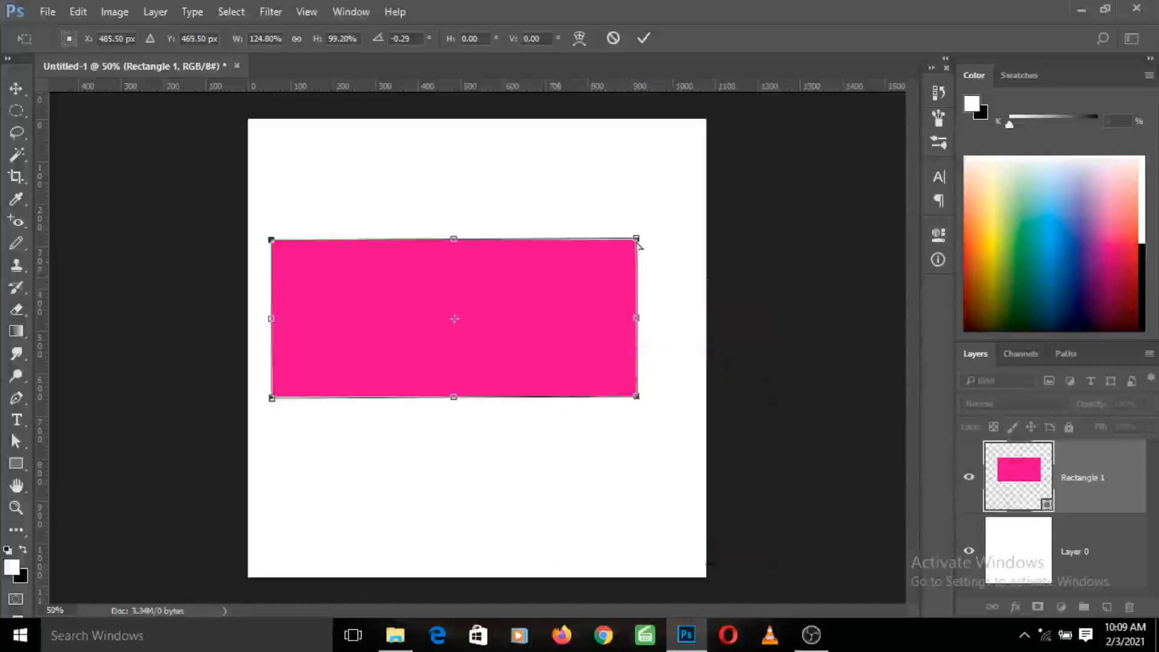
{"action": "left_click_drag", "start_coordinate": [638, 240], "coordinate": [686, 240]}
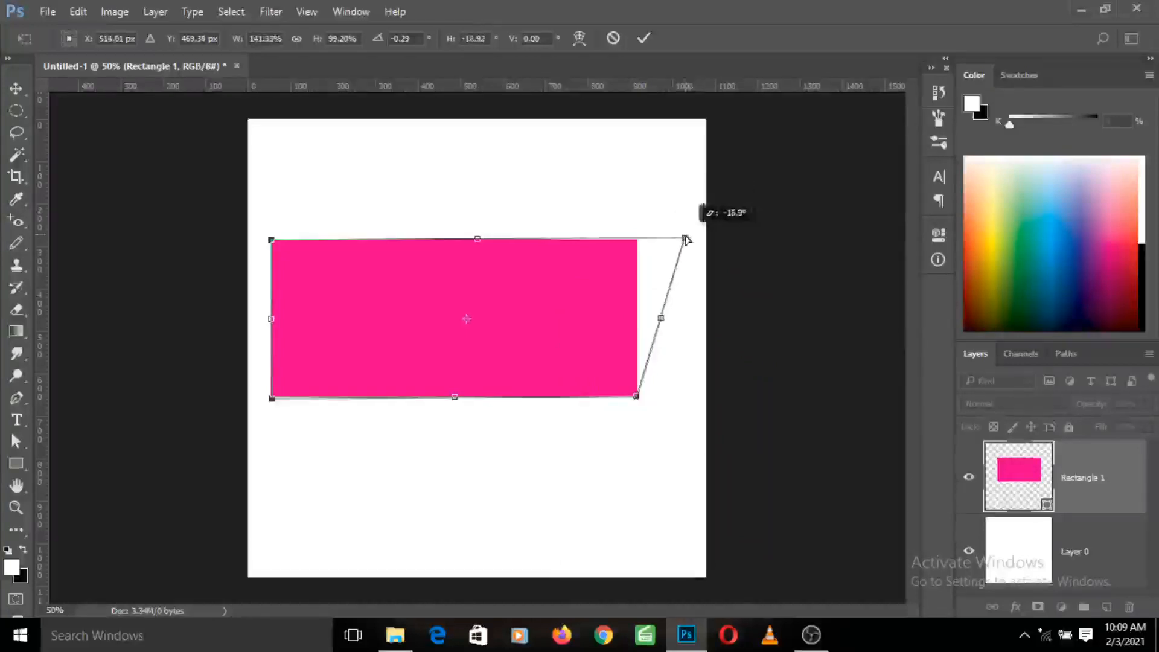
{"action": "mouse_move", "coordinate": [686, 240]}
{"action": "left_mouse_down"}
{"action": "mouse_move", "coordinate": [509, 261]}
{"action": "mouse_move", "coordinate": [512, 212]}
{"action": "mouse_move", "coordinate": [510, 270]}
{"action": "mouse_move", "coordinate": [445, 259]}
{"action": "mouse_move", "coordinate": [672, 259]}
{"action": "mouse_move", "coordinate": [657, 269]}
{"action": "mouse_move", "coordinate": [646, 244]}
{"action": "mouse_move", "coordinate": [688, 254]}
{"action": "mouse_move", "coordinate": [663, 343]}
{"action": "mouse_move", "coordinate": [656, 230]}
{"action": "mouse_move", "coordinate": [640, 188]}
{"action": "mouse_move", "coordinate": [615, 169]}
{"action": "mouse_move", "coordinate": [406, 200]}
{"action": "mouse_move", "coordinate": [558, 167]}
{"action": "mouse_move", "coordinate": [606, 194]}
{"action": "mouse_move", "coordinate": [634, 252]}
{"action": "mouse_move", "coordinate": [487, 245]}
{"action": "mouse_move", "coordinate": [654, 270]}
{"action": "mouse_move", "coordinate": [585, 238]}
{"action": "mouse_move", "coordinate": [637, 155]}
{"action": "mouse_move", "coordinate": [572, 202]}
{"action": "mouse_move", "coordinate": [602, 276]}
{"action": "mouse_move", "coordinate": [710, 236]}
{"action": "mouse_move", "coordinate": [574, 237]}
{"action": "mouse_move", "coordinate": [541, 184]}
{"action": "mouse_move", "coordinate": [541, 161]}
{"action": "mouse_move", "coordinate": [610, 175]}
{"action": "mouse_move", "coordinate": [649, 238]}
{"action": "mouse_move", "coordinate": [687, 259]}
{"action": "left_mouse_up"}
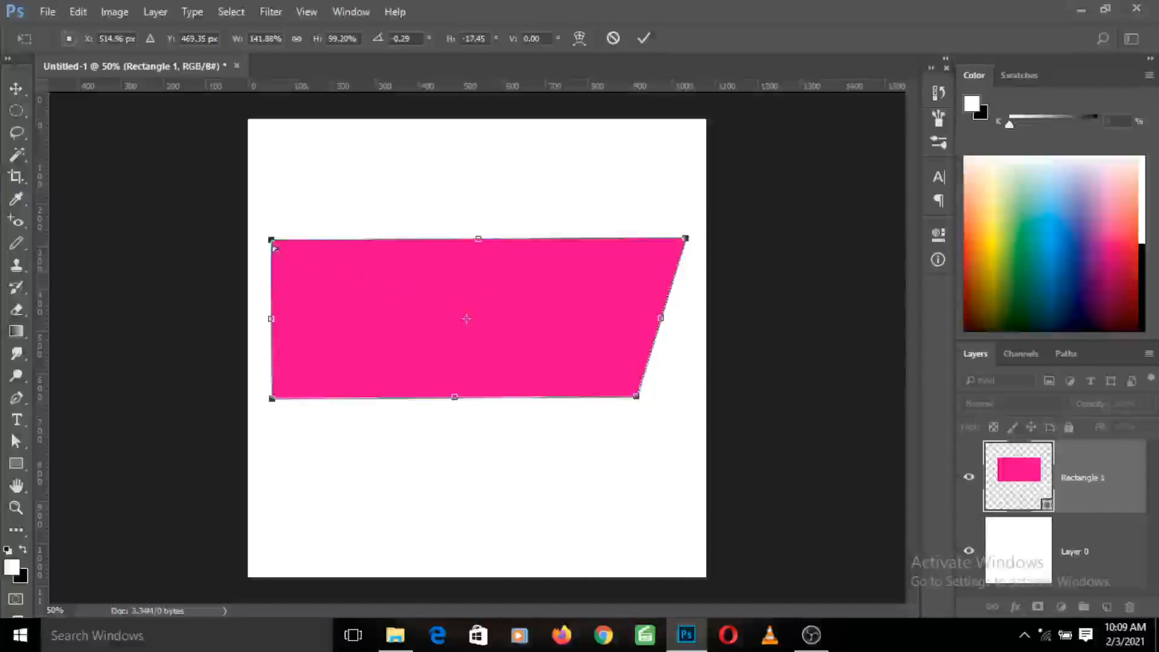
{"action": "left_click_drag", "start_coordinate": [271, 241], "coordinate": [360, 257]}
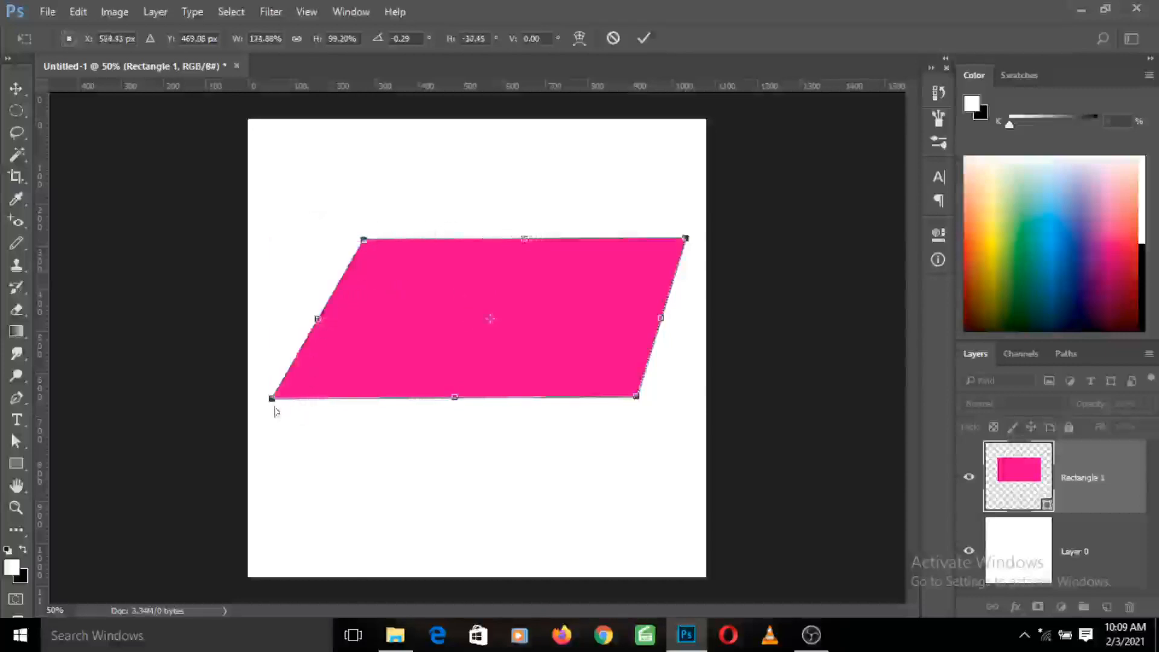
{"action": "left_click_drag", "start_coordinate": [272, 399], "coordinate": [302, 398]}
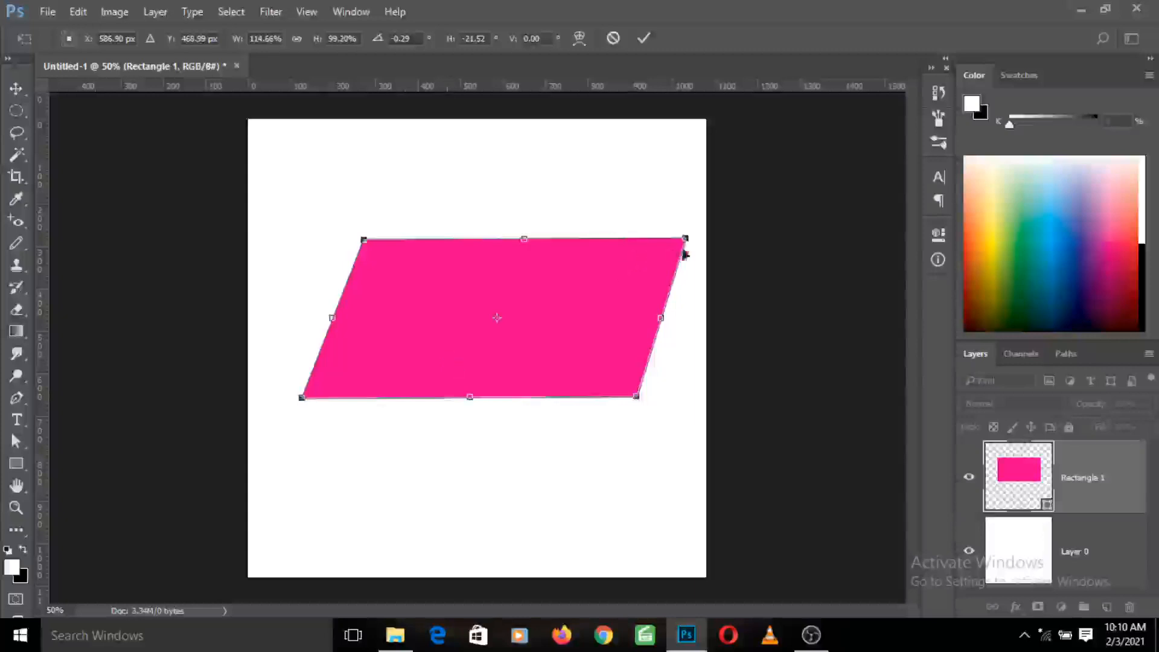
- Skew the upper corners back until the shape is nearly rectangular, and use Distort to pull all four corners into a flat, slanted quadrilateral
{"action": "left_click_drag", "start_coordinate": [686, 240], "coordinate": [635, 239]}
{"action": "left_click_drag", "start_coordinate": [364, 240], "coordinate": [306, 240]}
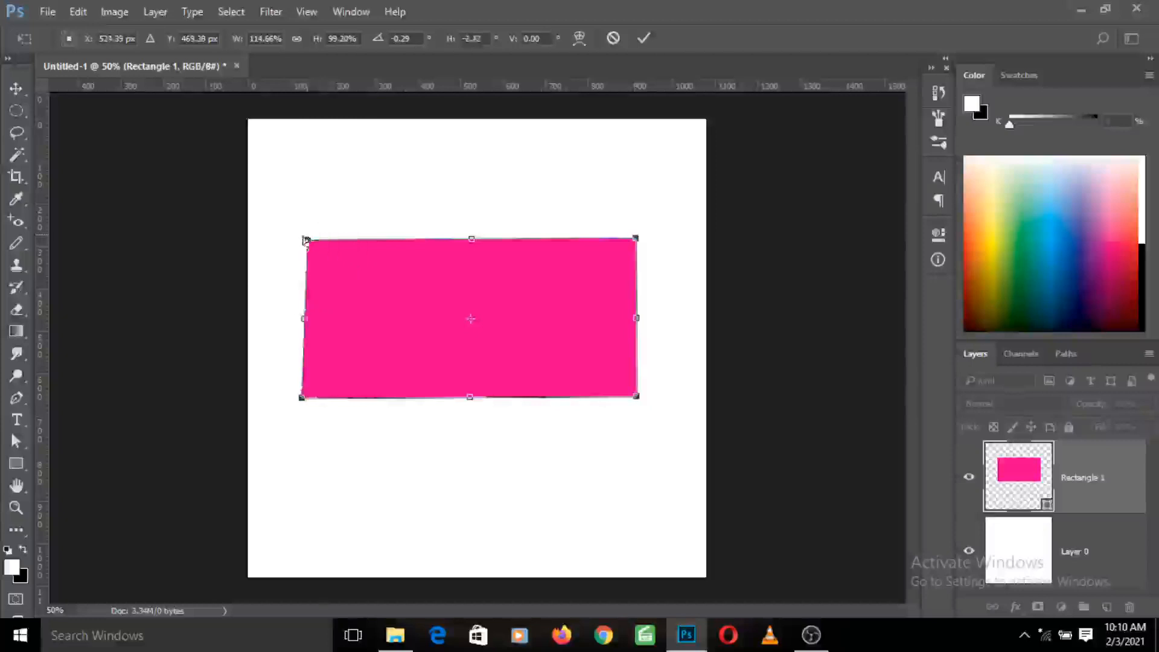
{"action": "right_click", "coordinate": [480, 282]}
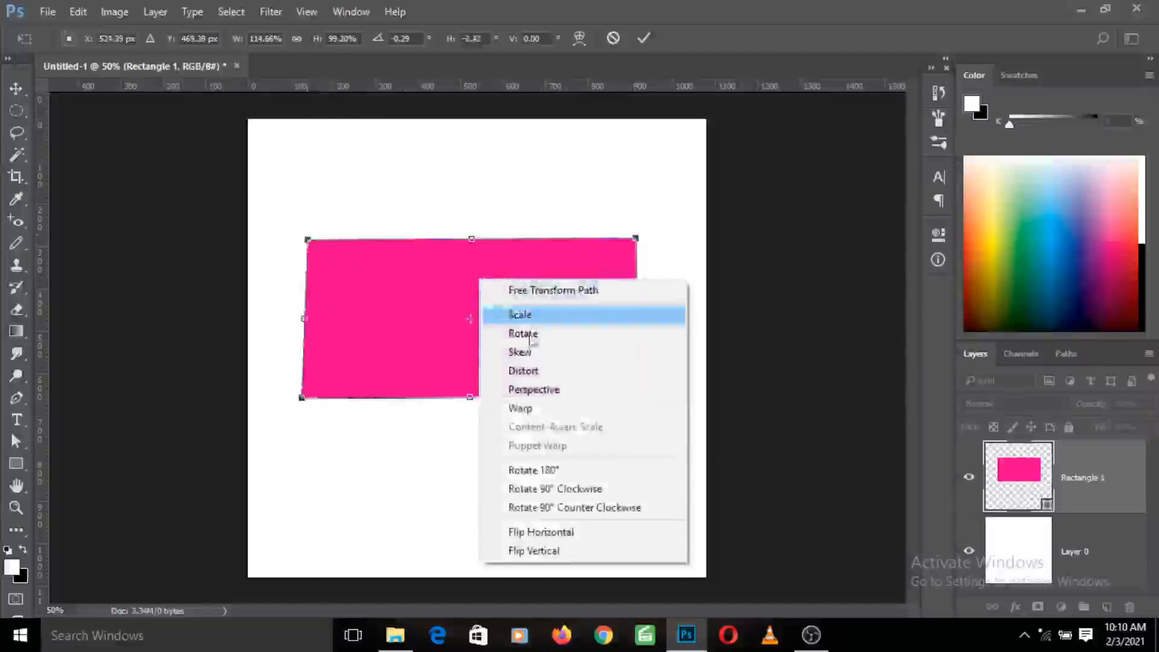
{"action": "left_click", "coordinate": [533, 372]}
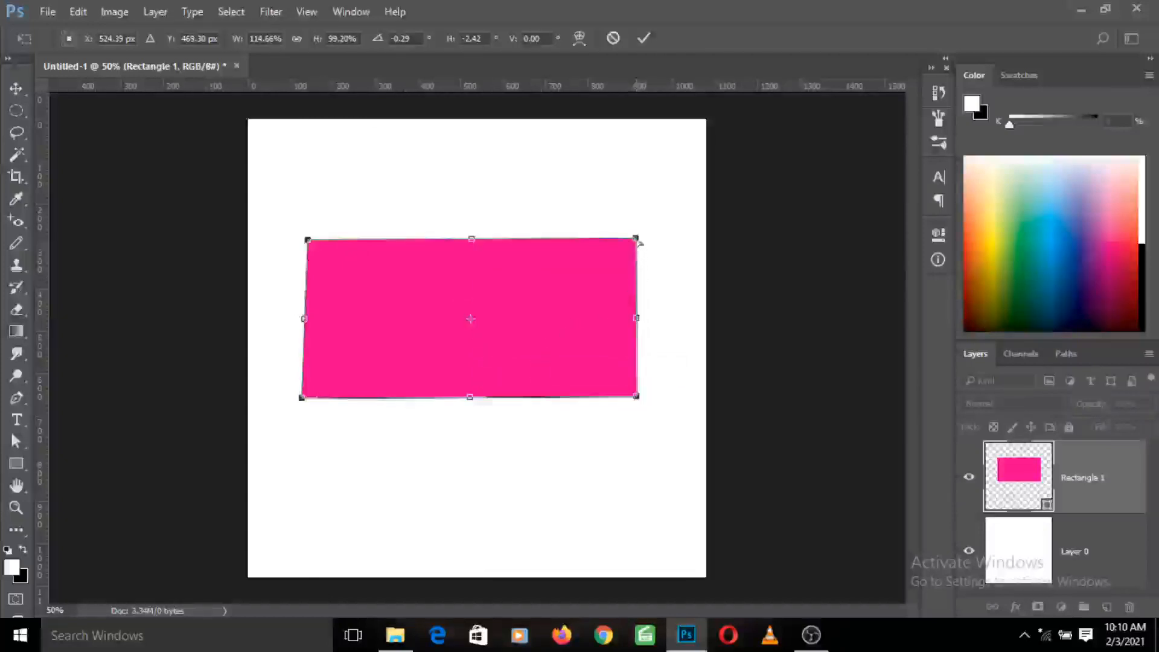
{"action": "left_click_drag", "start_coordinate": [638, 241], "coordinate": [538, 174]}
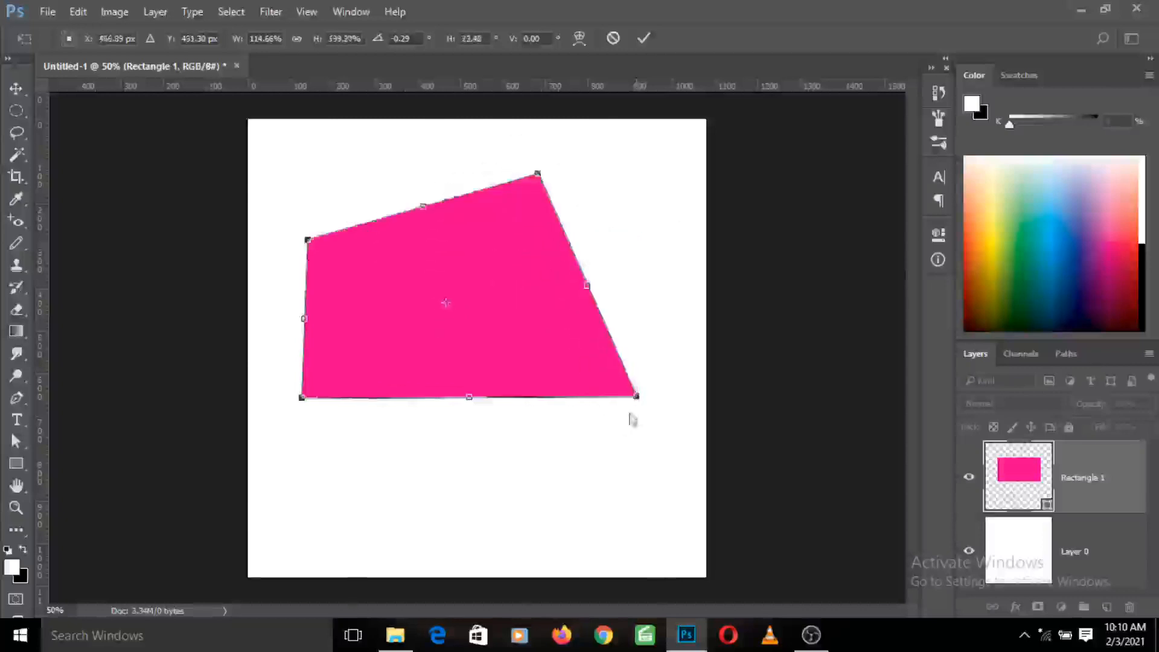
{"action": "left_click_drag", "start_coordinate": [636, 397], "coordinate": [667, 279]}
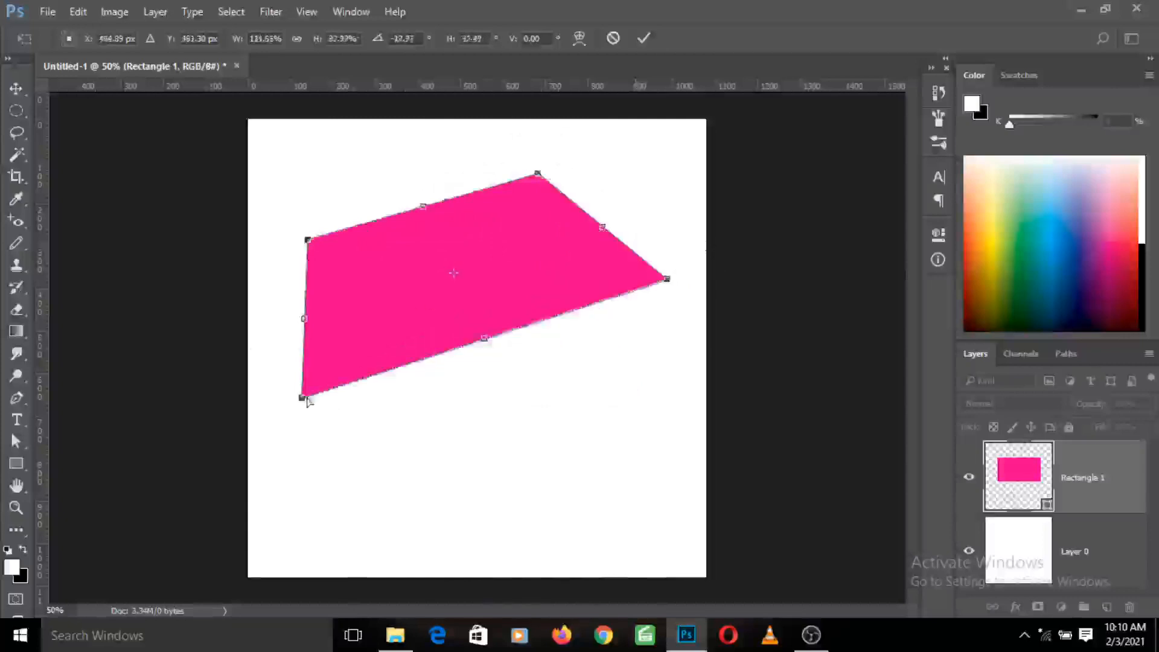
{"action": "left_click_drag", "start_coordinate": [302, 397], "coordinate": [399, 318]}
{"action": "left_click_drag", "start_coordinate": [307, 241], "coordinate": [314, 205]}
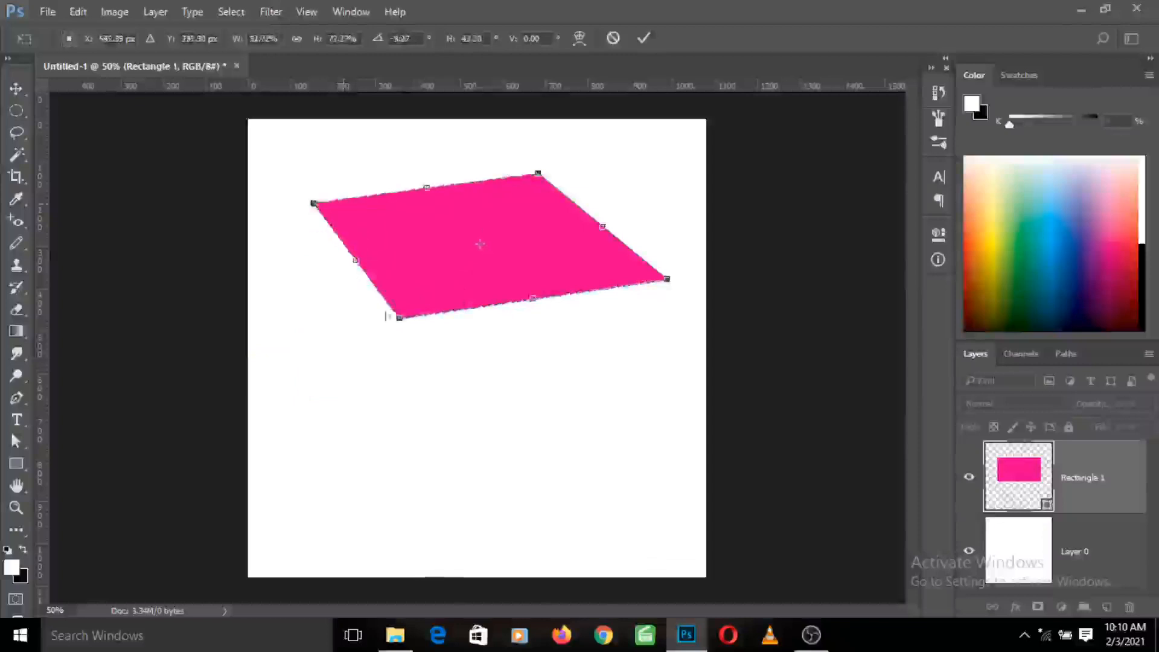
- Refine the distorted shape by shifting its lower-left corner to the right and its lower-right corner slightly downward
{"action": "left_click_drag", "start_coordinate": [399, 319], "coordinate": [430, 322]}
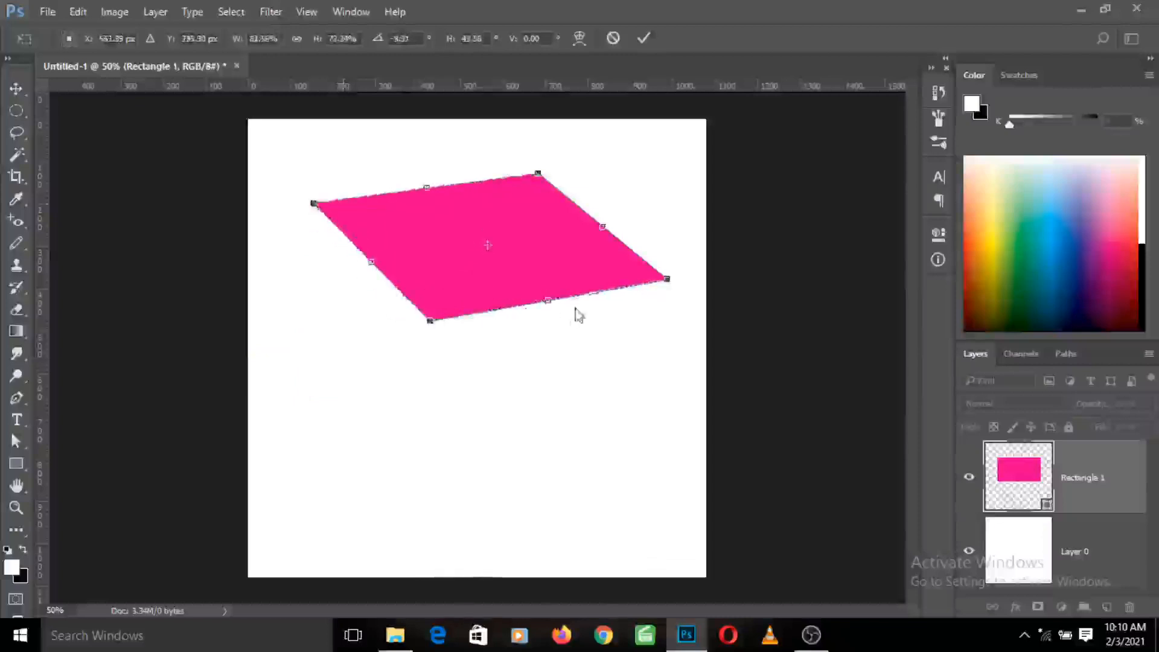
{"action": "left_click_drag", "start_coordinate": [667, 279], "coordinate": [673, 285]}
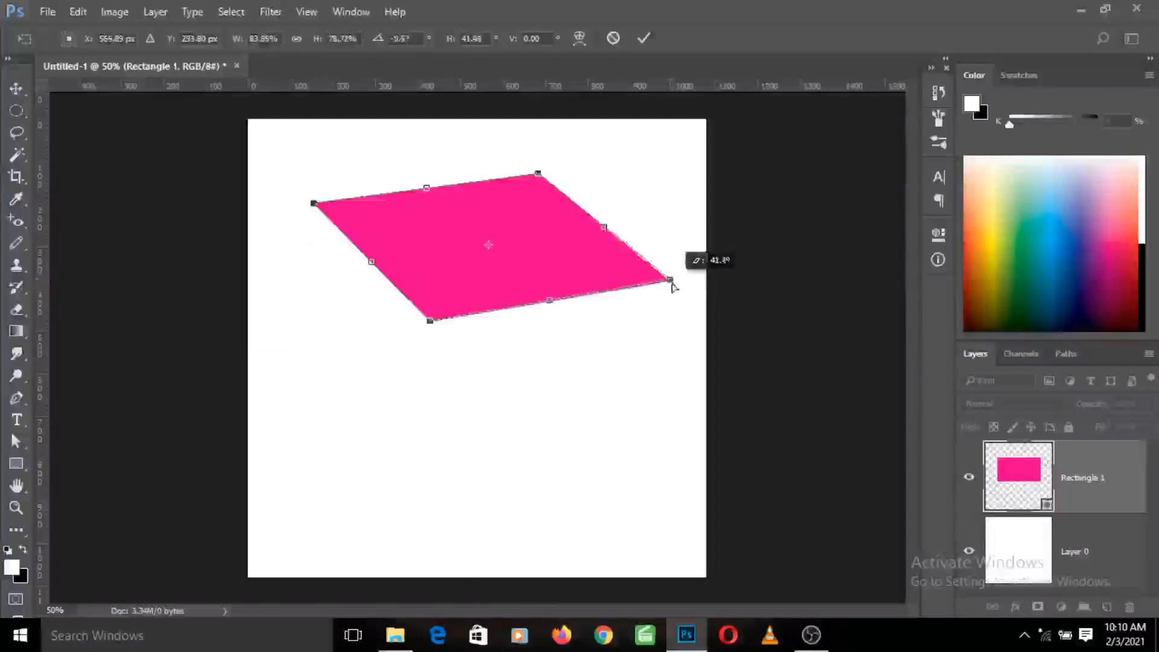
{"action": "left_click_drag", "start_coordinate": [674, 287], "coordinate": [672, 287]}
{"action": "left_click_drag", "start_coordinate": [431, 321], "coordinate": [458, 321]}
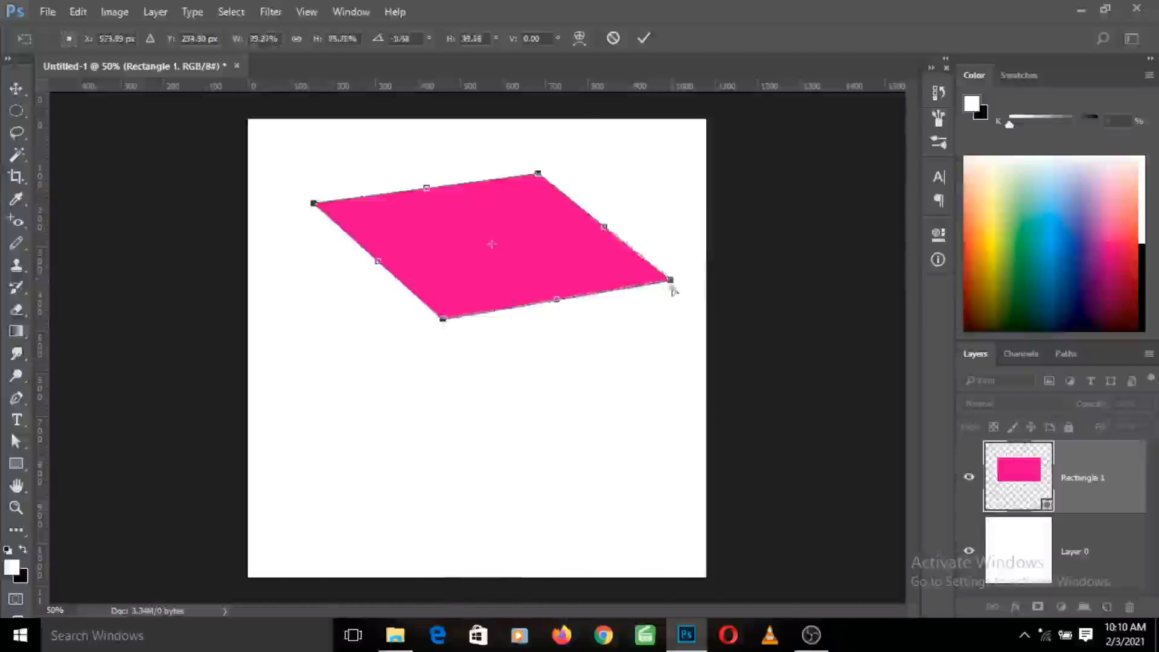
{"action": "left_click_drag", "start_coordinate": [673, 285], "coordinate": [669, 291]}
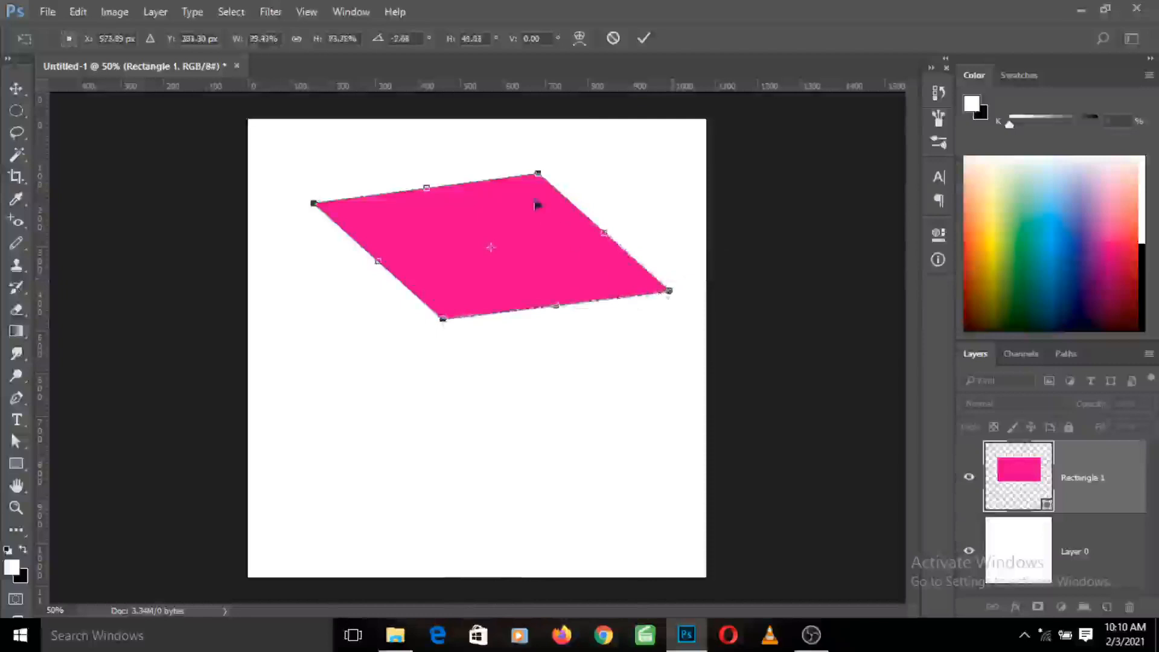
- Distort all four corners further to turn the slanted quadrilateral into a narrower, upright kite shape
{"action": "left_click_drag", "start_coordinate": [539, 175], "coordinate": [512, 205]}
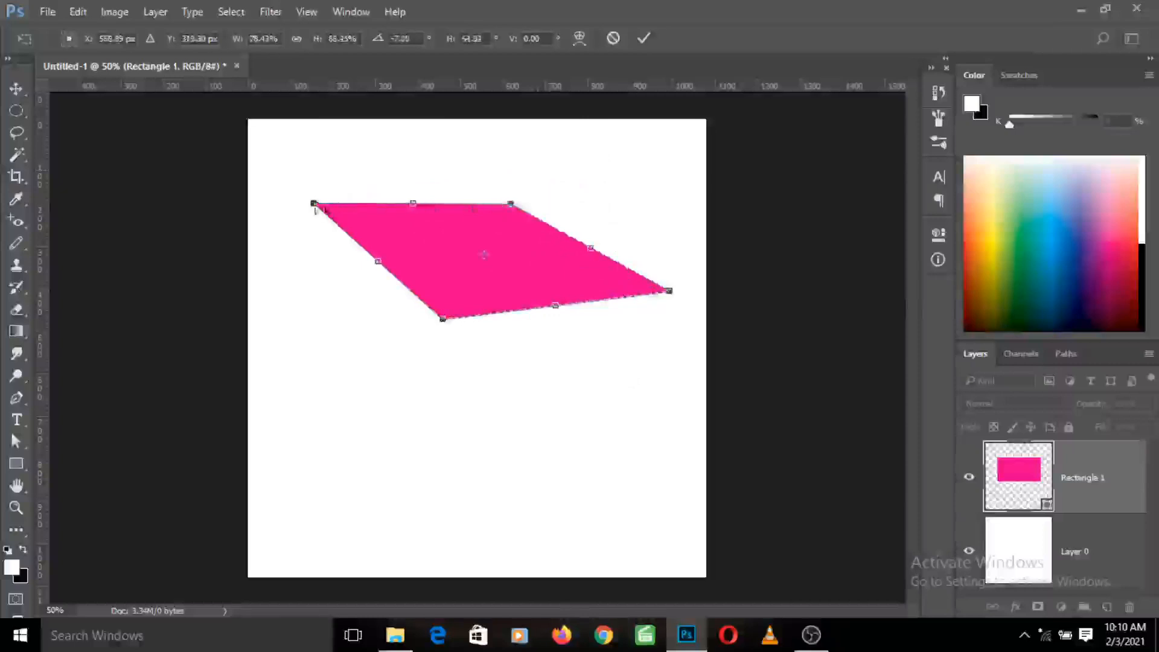
{"action": "left_click_drag", "start_coordinate": [314, 204], "coordinate": [336, 321]}
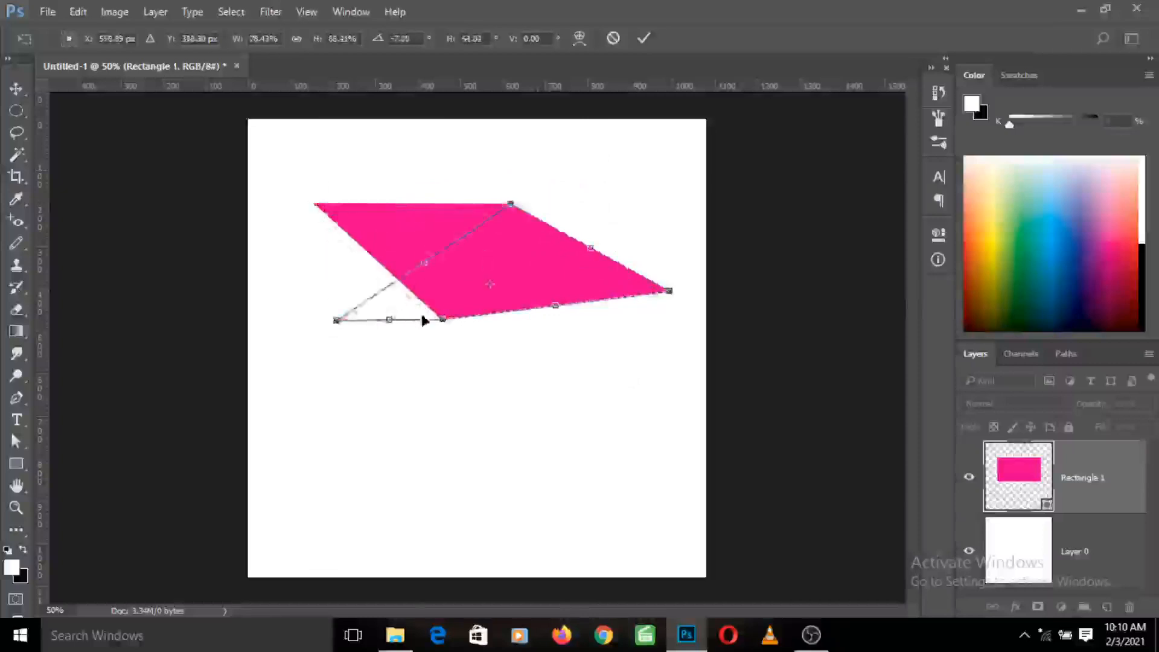
{"action": "left_click_drag", "start_coordinate": [445, 321], "coordinate": [444, 418]}
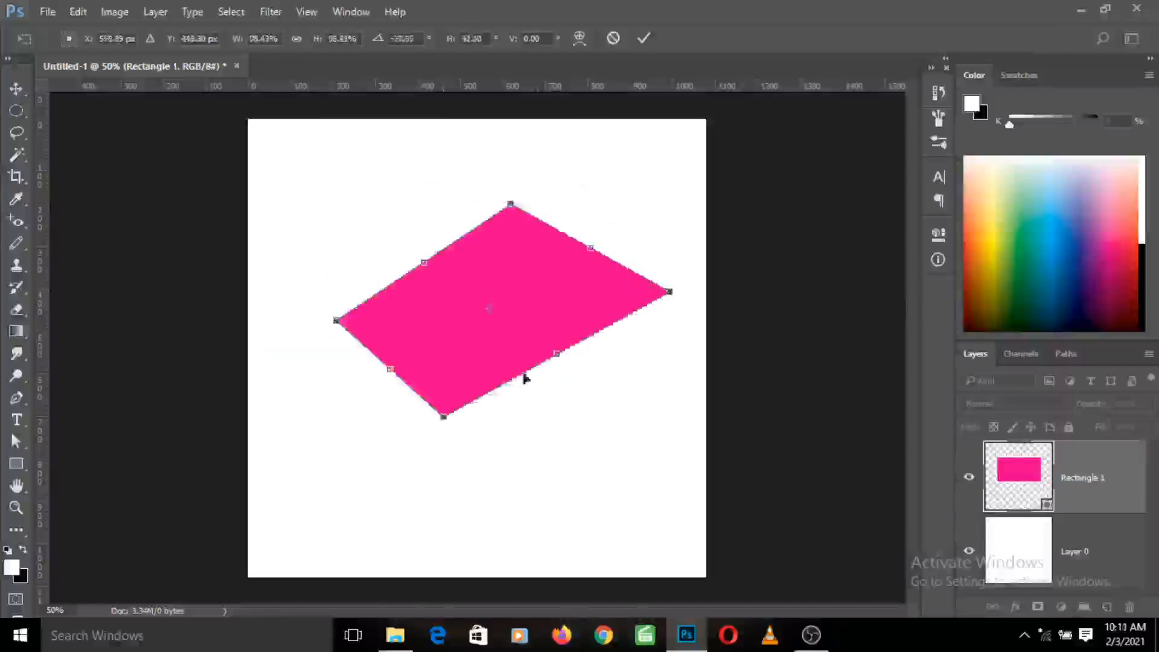
{"action": "left_click_drag", "start_coordinate": [669, 292], "coordinate": [552, 312]}
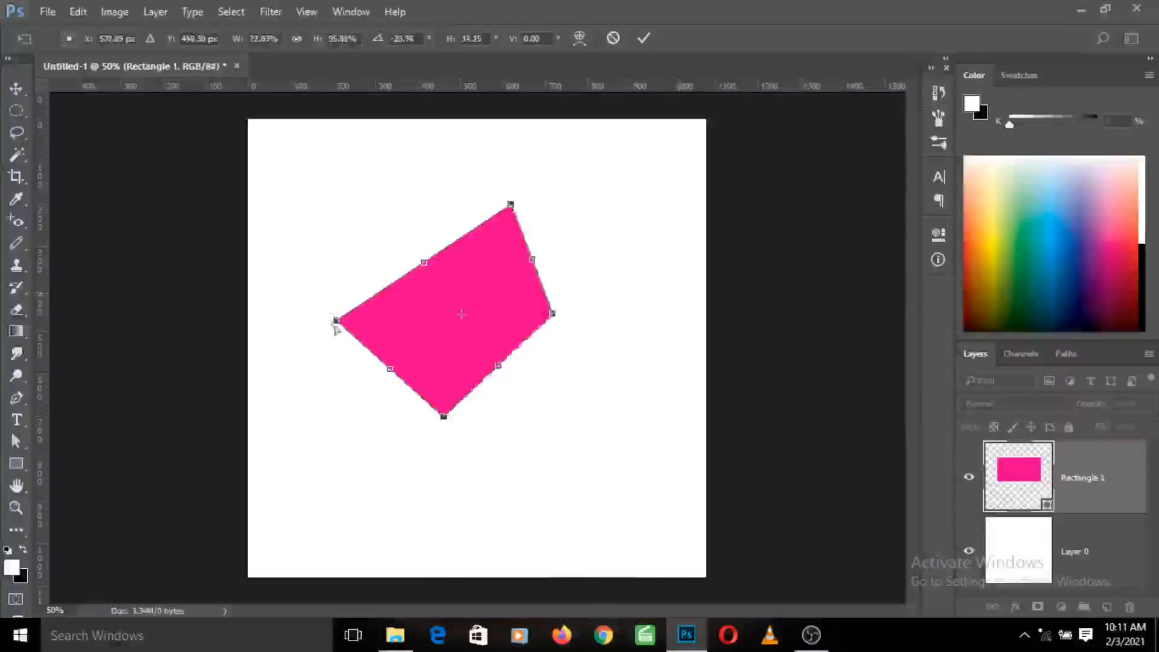
{"action": "left_click_drag", "start_coordinate": [336, 323], "coordinate": [405, 279]}
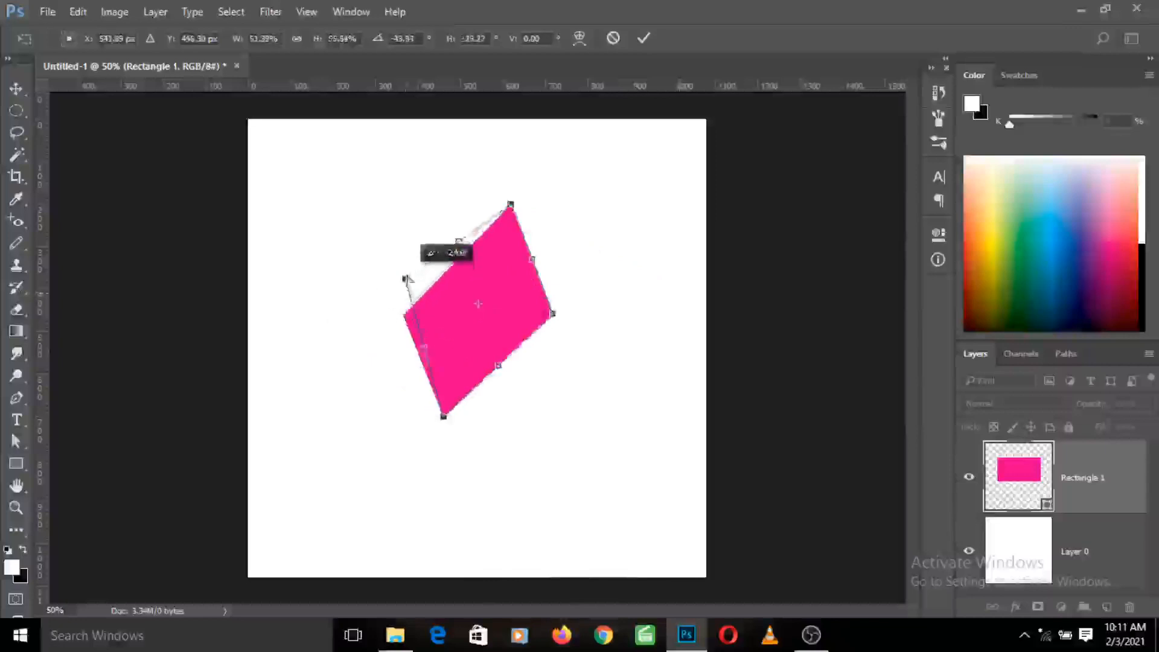
{"action": "left_click_drag", "start_coordinate": [553, 314], "coordinate": [597, 308]}
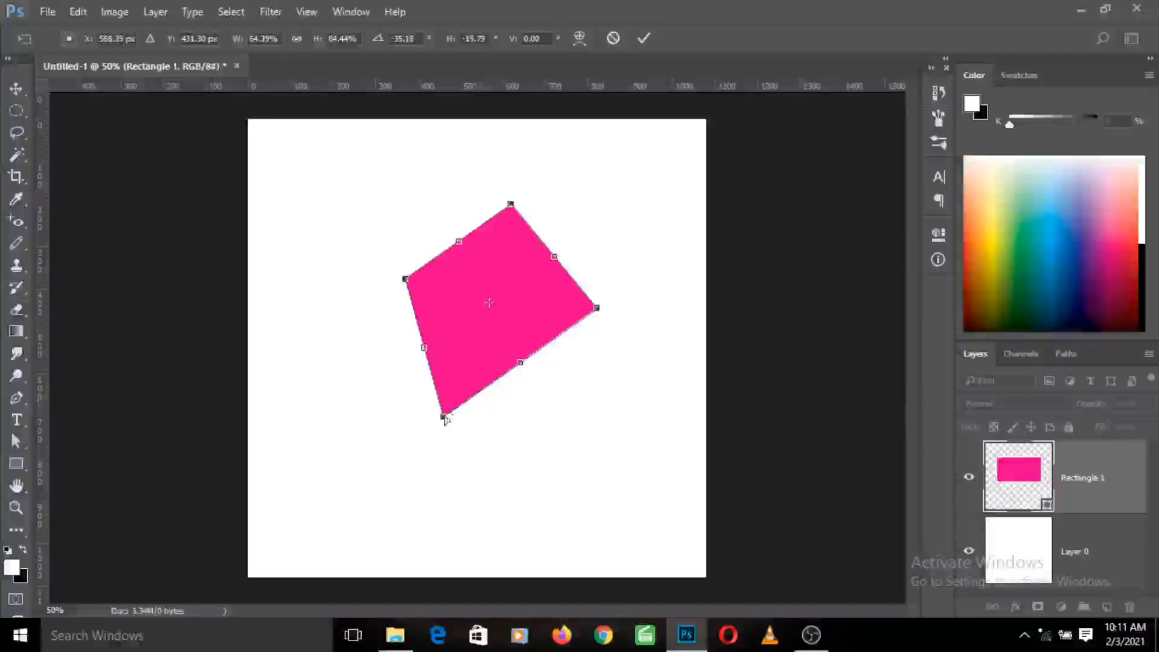
{"action": "left_click_drag", "start_coordinate": [445, 419], "coordinate": [493, 426]}
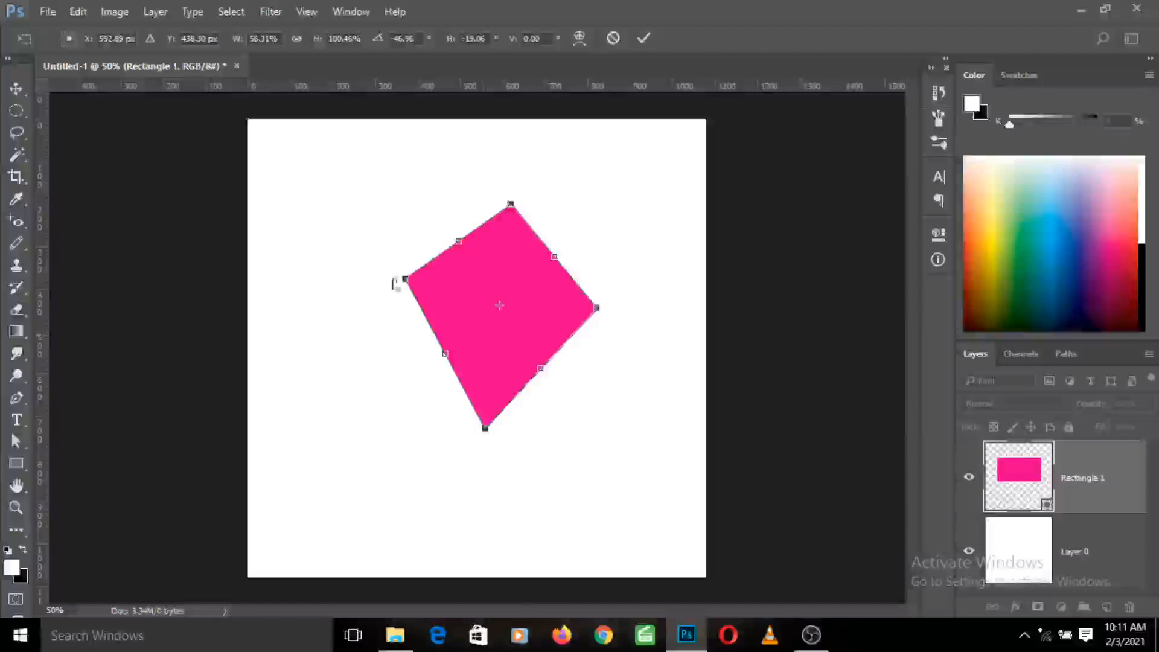
{"action": "left_click_drag", "start_coordinate": [405, 280], "coordinate": [405, 292]}
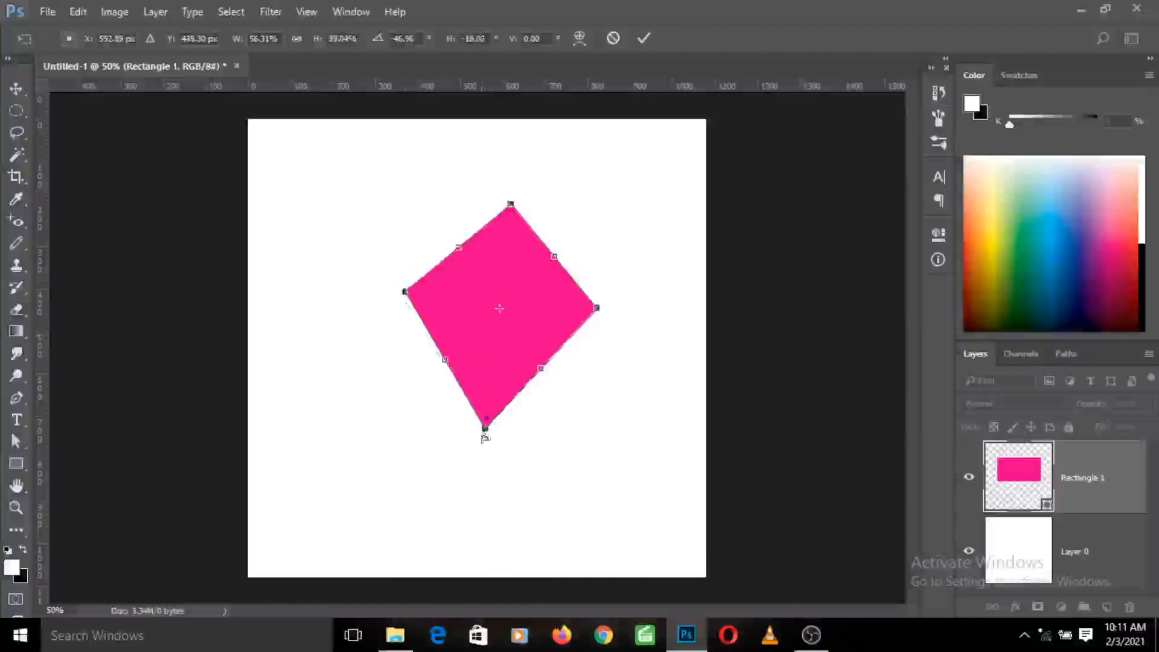
- Distort the kite's four corners back outward into a nearly straight rectangle about 103% wide and 97% high
{"action": "left_click_drag", "start_coordinate": [487, 435], "coordinate": [323, 391]}
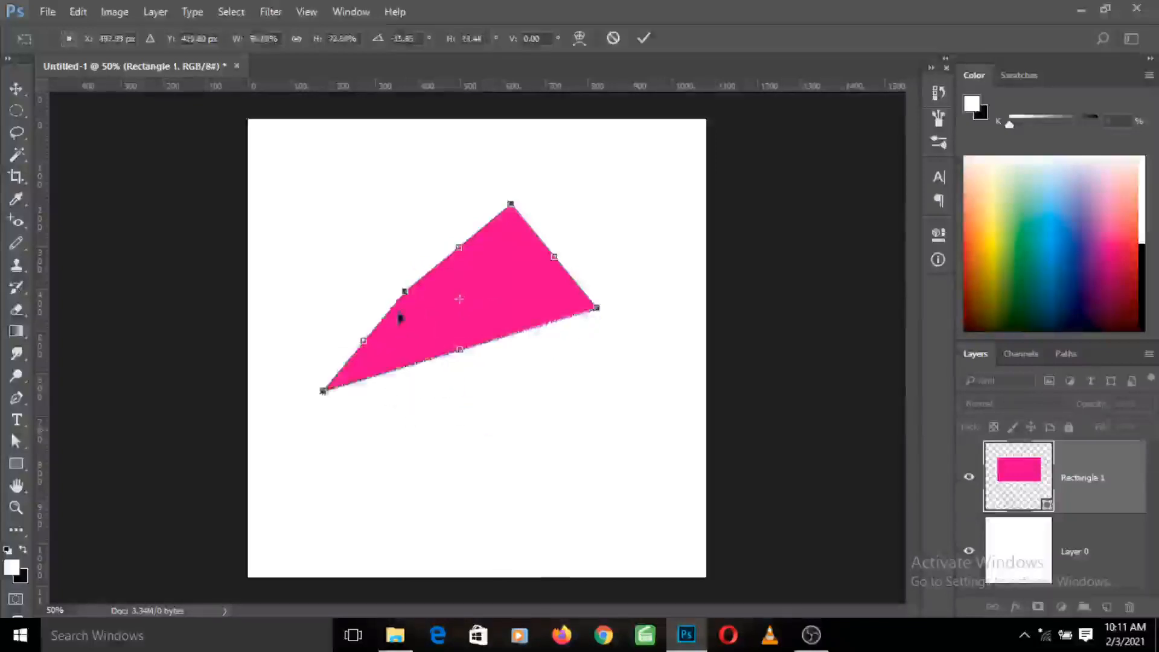
{"action": "left_click_drag", "start_coordinate": [406, 293], "coordinate": [328, 237]}
{"action": "left_click_drag", "start_coordinate": [512, 209], "coordinate": [625, 224]}
{"action": "left_click_drag", "start_coordinate": [597, 308], "coordinate": [626, 395]}
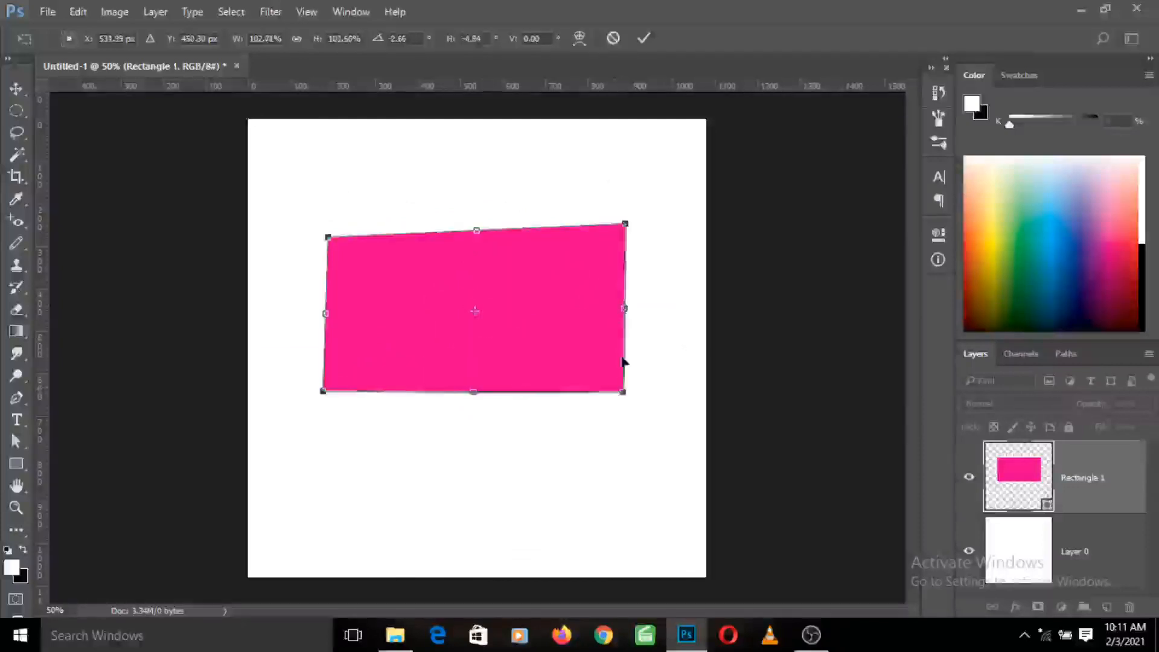
{"action": "left_click_drag", "start_coordinate": [626, 224], "coordinate": [628, 240]}
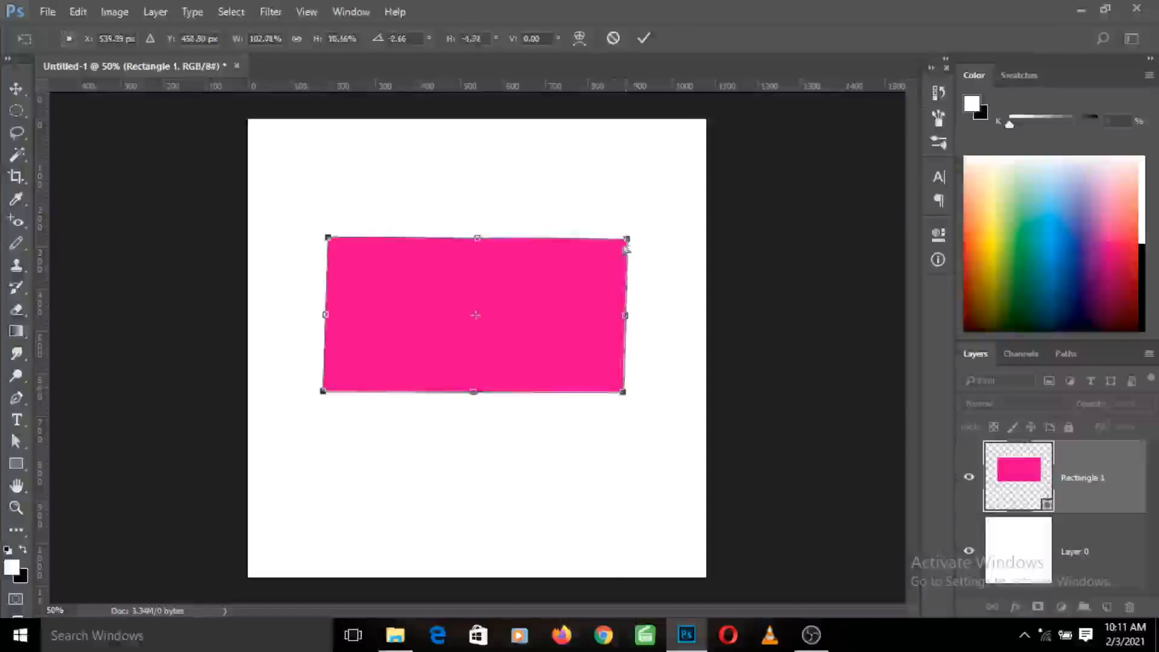
- Use Perspective to widen the bottom edge to about 134%, and pull the top edge inward and back out to nearly the base's width
{"action": "right_click", "coordinate": [565, 311]}
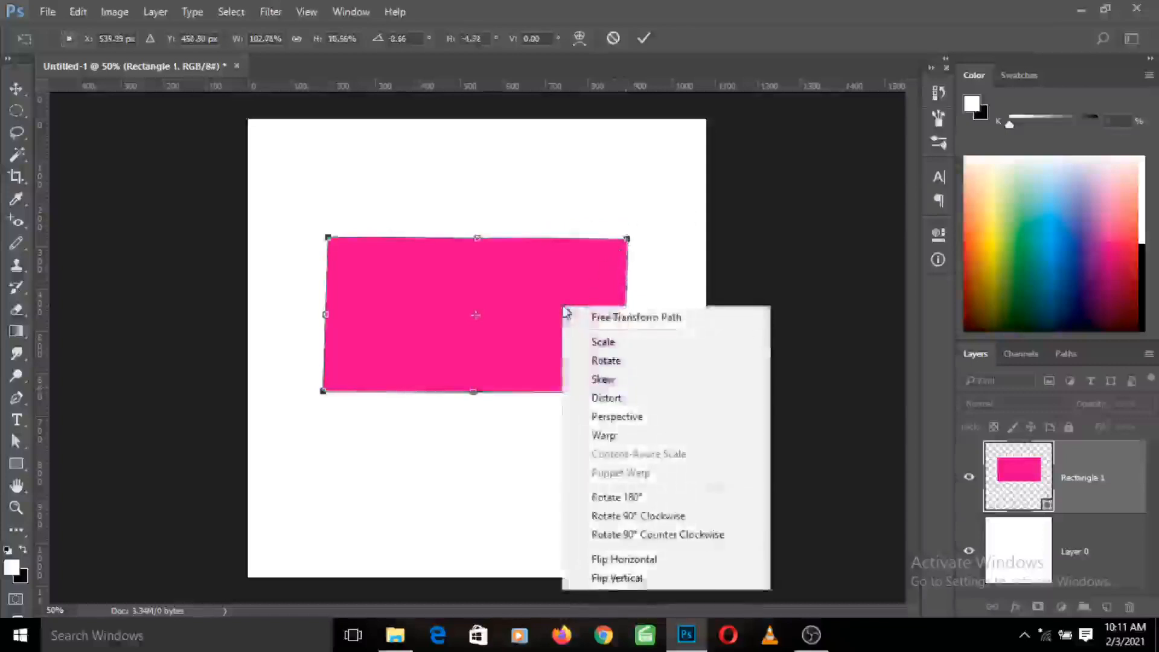
{"action": "left_click", "coordinate": [614, 418]}
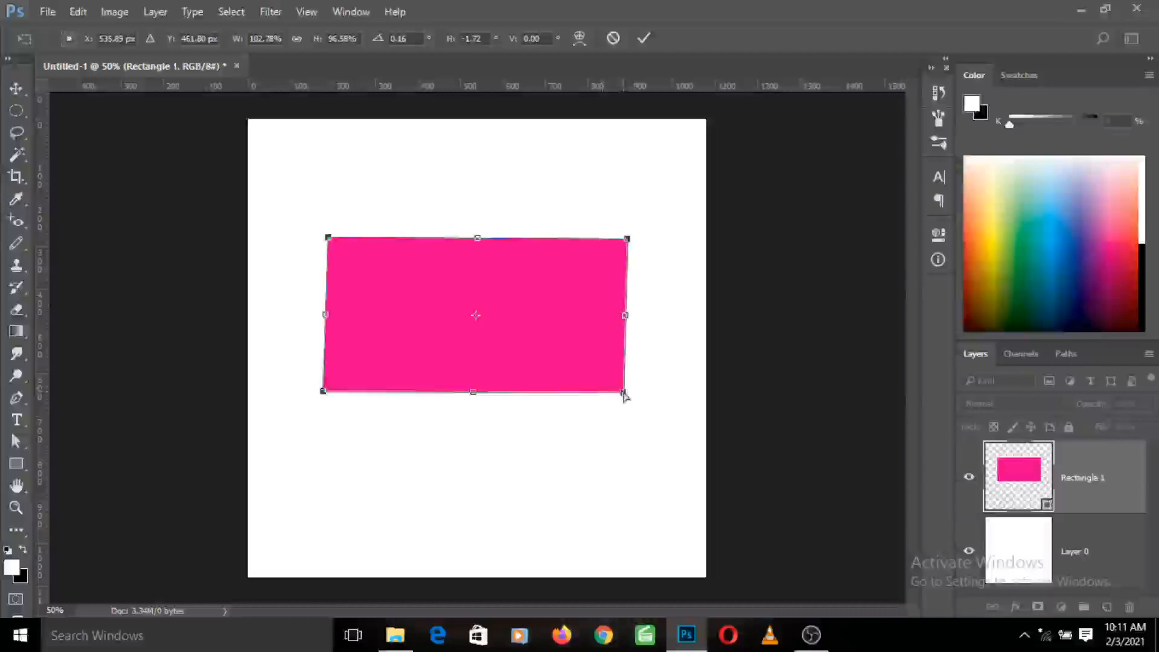
{"action": "left_click_drag", "start_coordinate": [626, 396], "coordinate": [643, 395]}
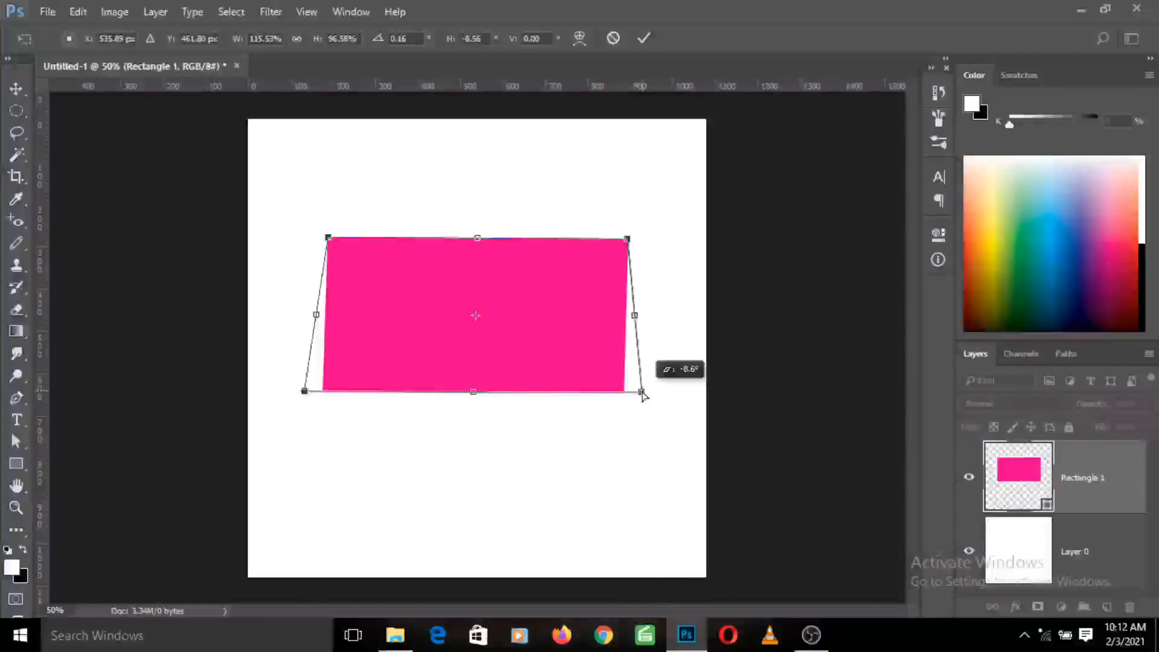
{"action": "left_click_drag", "start_coordinate": [643, 396], "coordinate": [645, 395]}
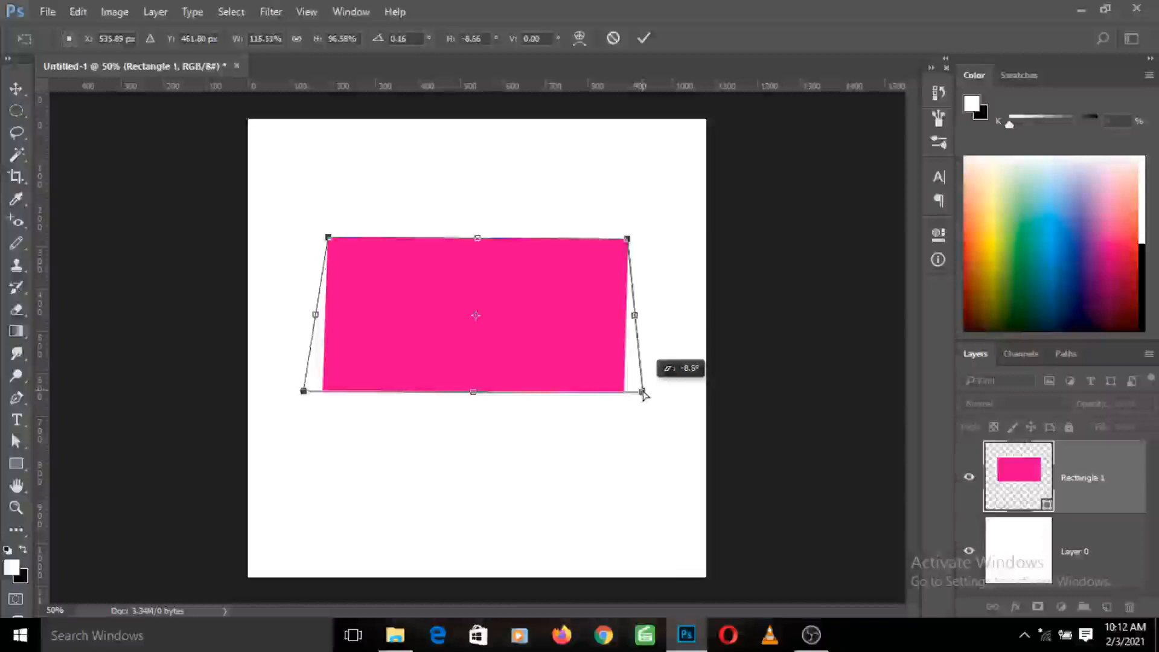
{"action": "left_click_drag", "start_coordinate": [645, 396], "coordinate": [686, 393]}
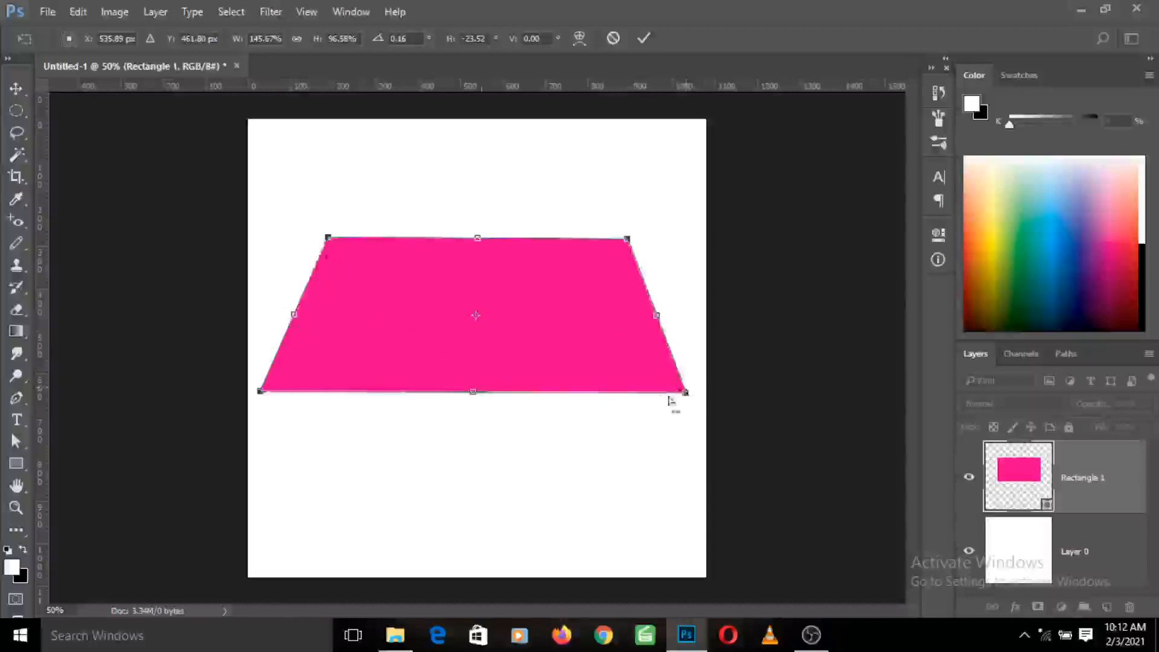
{"action": "mouse_move", "coordinate": [677, 395]}
{"action": "left_mouse_down"}
{"action": "mouse_move", "coordinate": [541, 393]}
{"action": "mouse_move", "coordinate": [669, 406]}
{"action": "left_mouse_up"}
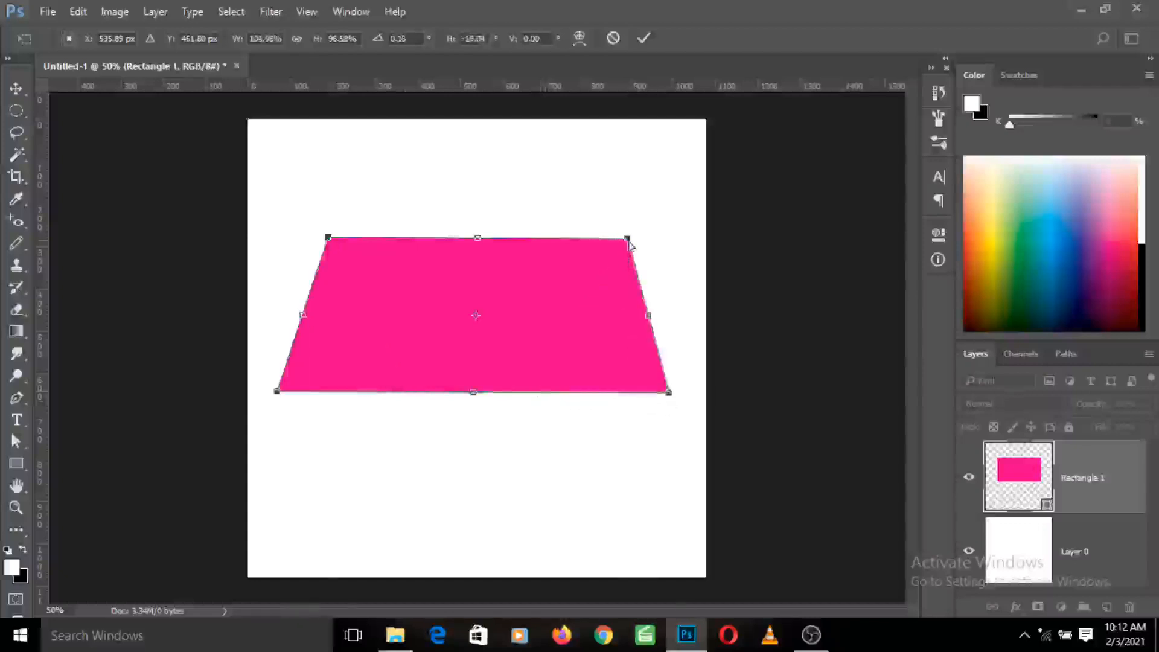
{"action": "left_click_drag", "start_coordinate": [629, 244], "coordinate": [528, 253]}
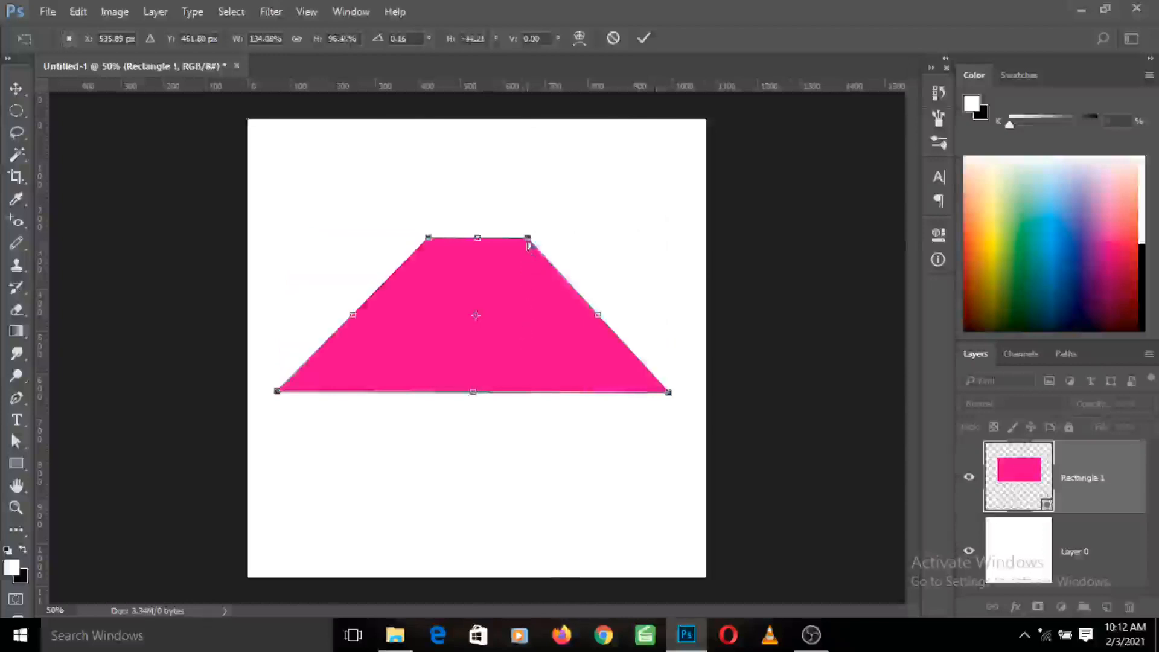
{"action": "left_click_drag", "start_coordinate": [529, 244], "coordinate": [667, 259]}
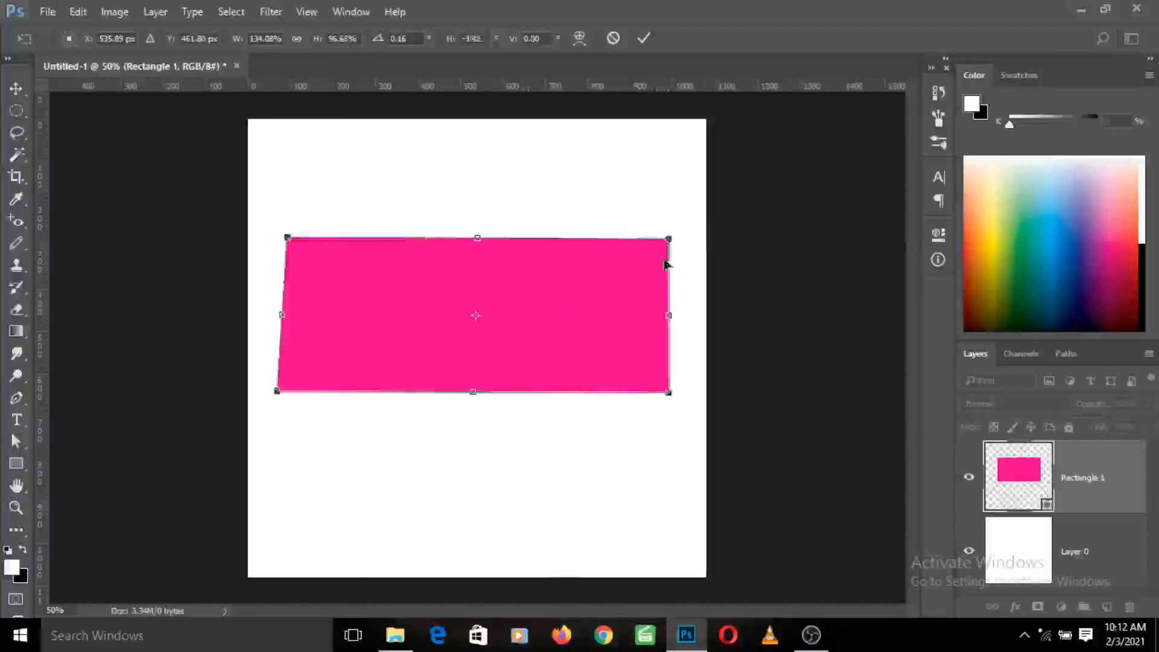
- Apply a custom Warp, raising both right corners and pulling the mesh near the right edge upward and inward to curve the shape
{"action": "right_click", "coordinate": [549, 307]}
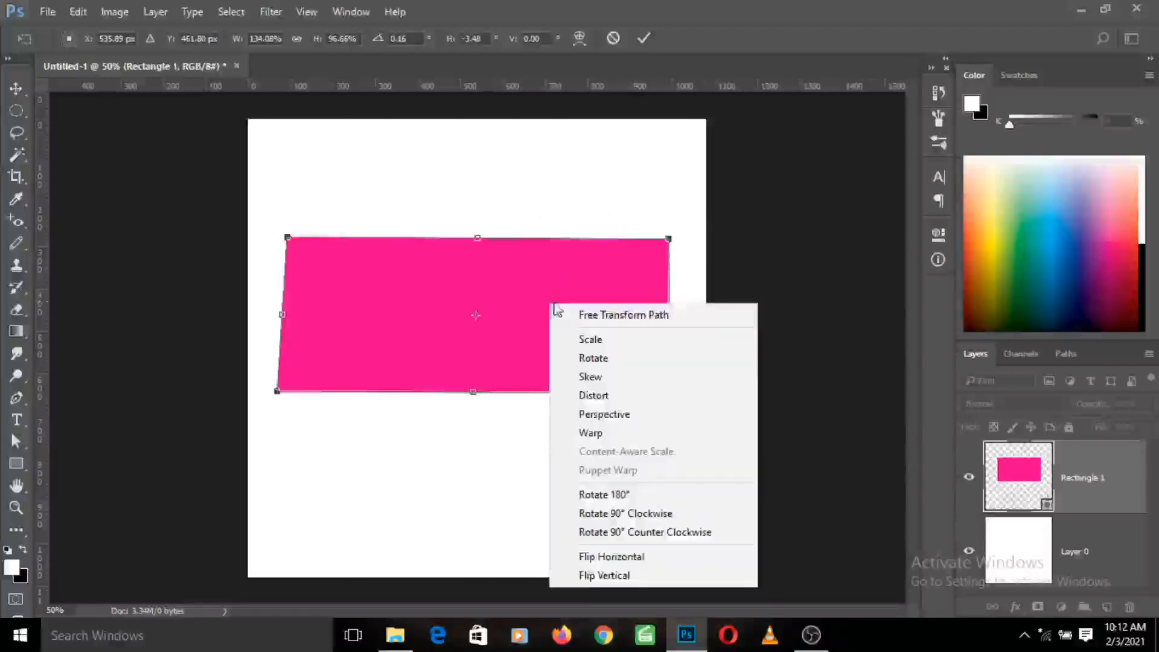
{"action": "left_click", "coordinate": [591, 434]}
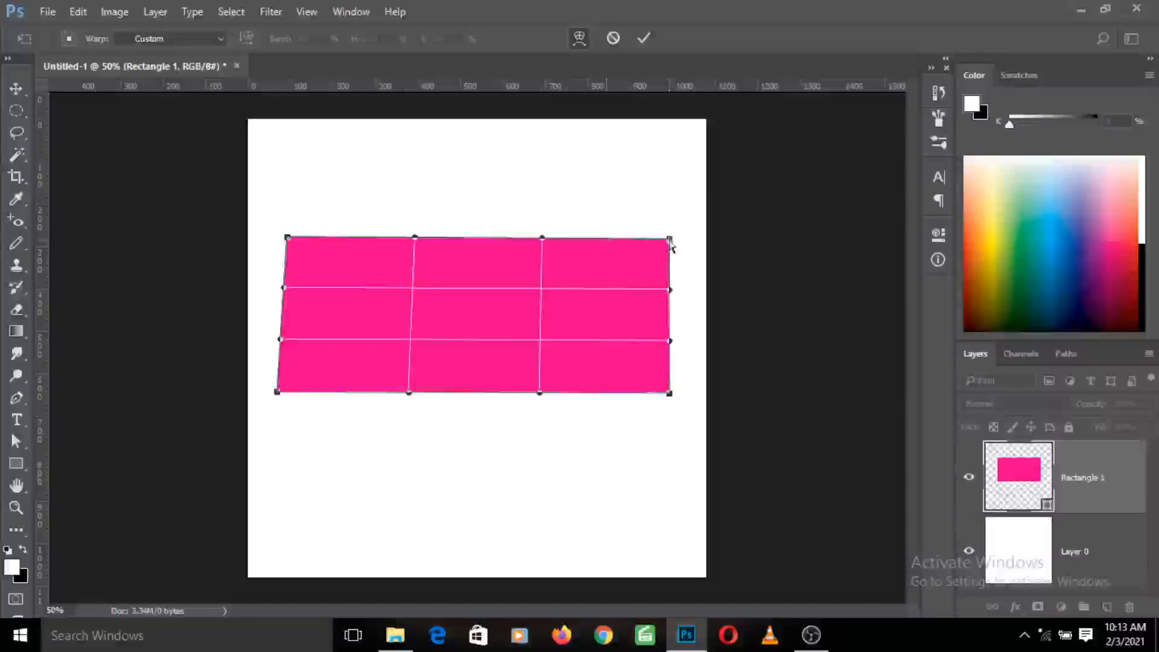
{"action": "left_click_drag", "start_coordinate": [670, 243], "coordinate": [667, 170]}
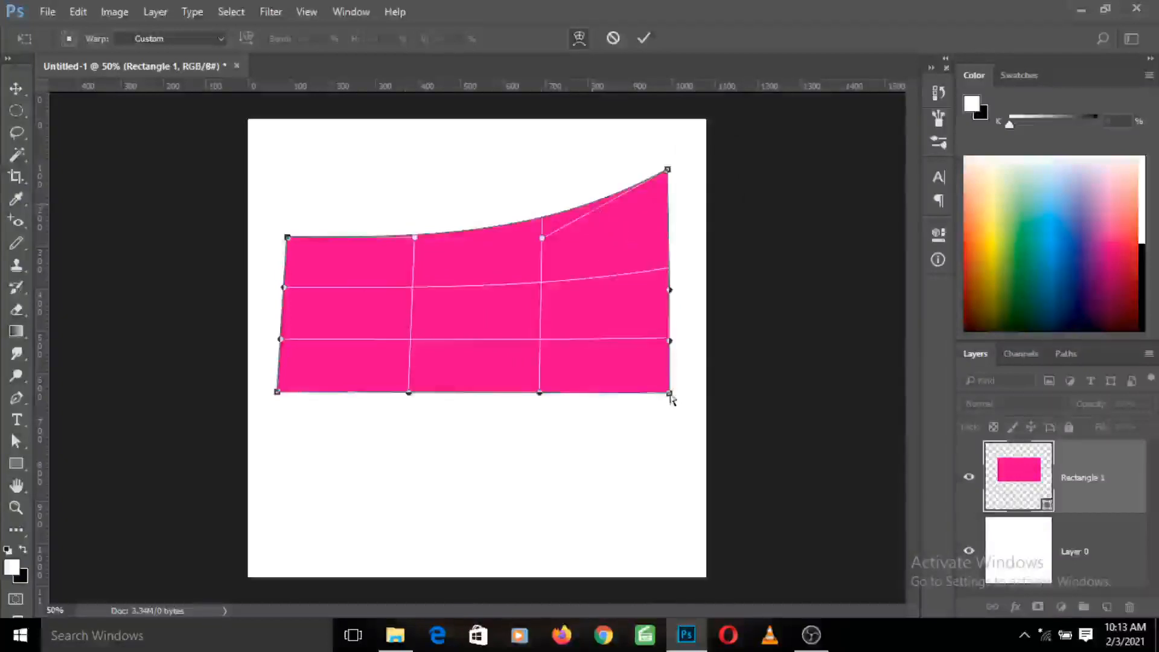
{"action": "left_click_drag", "start_coordinate": [669, 394], "coordinate": [685, 338]}
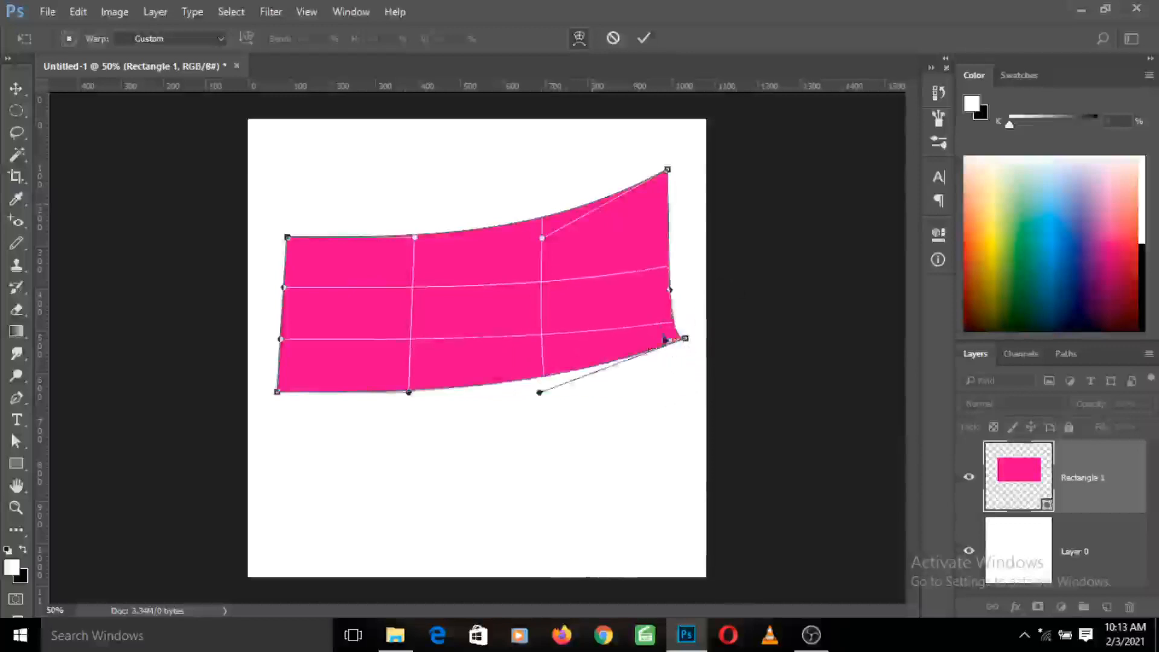
{"action": "left_click_drag", "start_coordinate": [658, 265], "coordinate": [650, 226]}
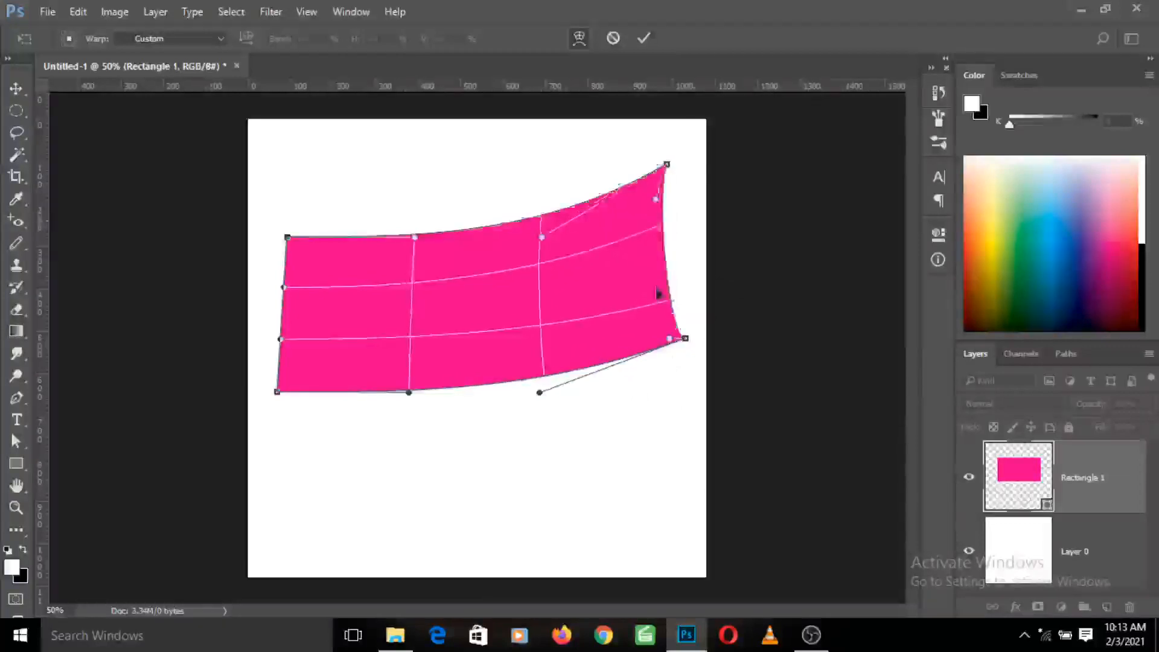
{"action": "left_click_drag", "start_coordinate": [655, 298], "coordinate": [647, 275]}
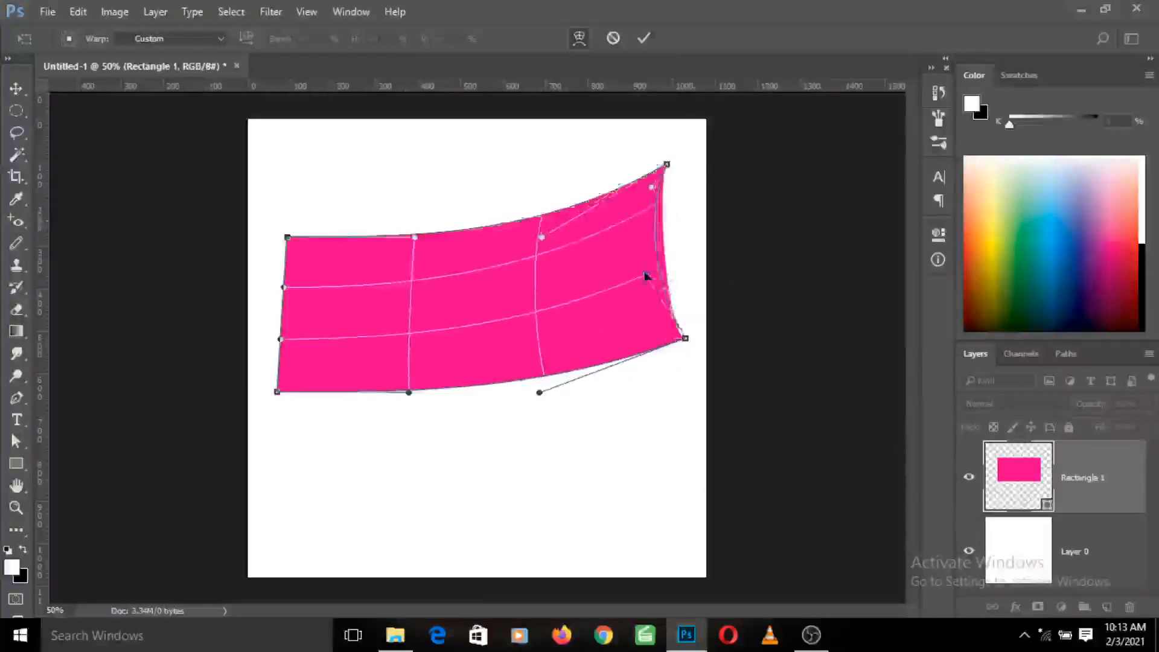
- Pull the warp's lower-right corner inward, then raise the upper-left corner and both curve handles along the left edge
{"action": "left_click_drag", "start_coordinate": [685, 342], "coordinate": [669, 340]}
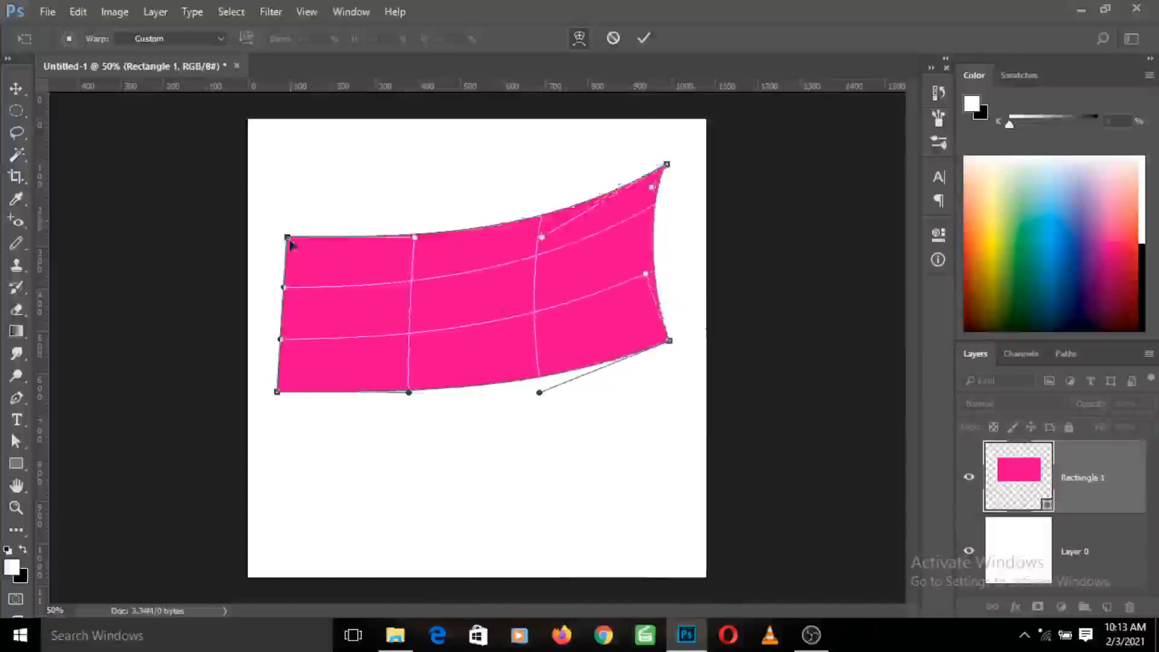
{"action": "left_click_drag", "start_coordinate": [290, 243], "coordinate": [296, 177]}
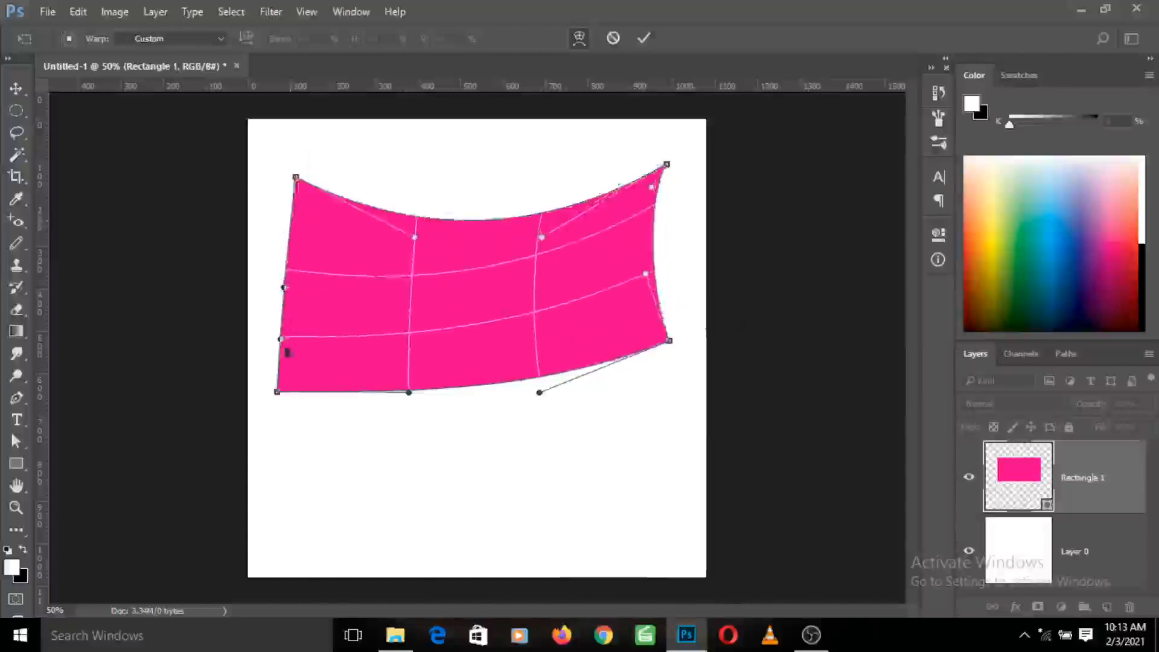
{"action": "left_click_drag", "start_coordinate": [285, 289], "coordinate": [290, 242]}
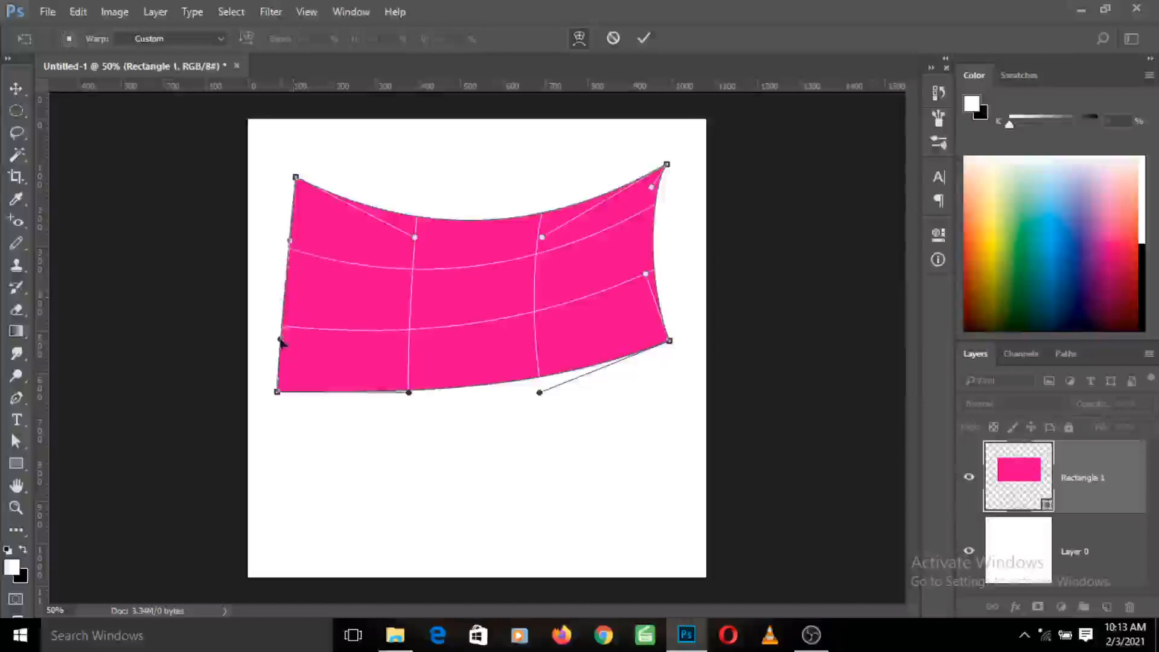
{"action": "left_click_drag", "start_coordinate": [280, 341], "coordinate": [285, 295]}
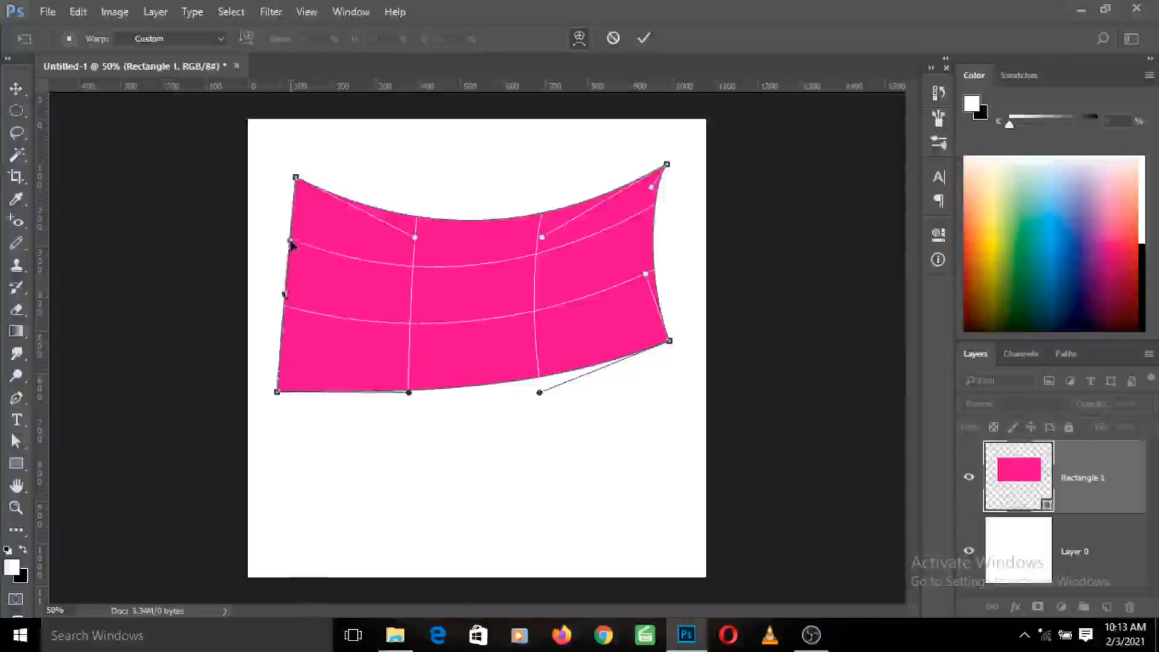
{"action": "mouse_move", "coordinate": [291, 244]}
{"action": "left_mouse_down"}
{"action": "mouse_move", "coordinate": [290, 264]}
{"action": "mouse_move", "coordinate": [289, 244]}
{"action": "left_mouse_up"}
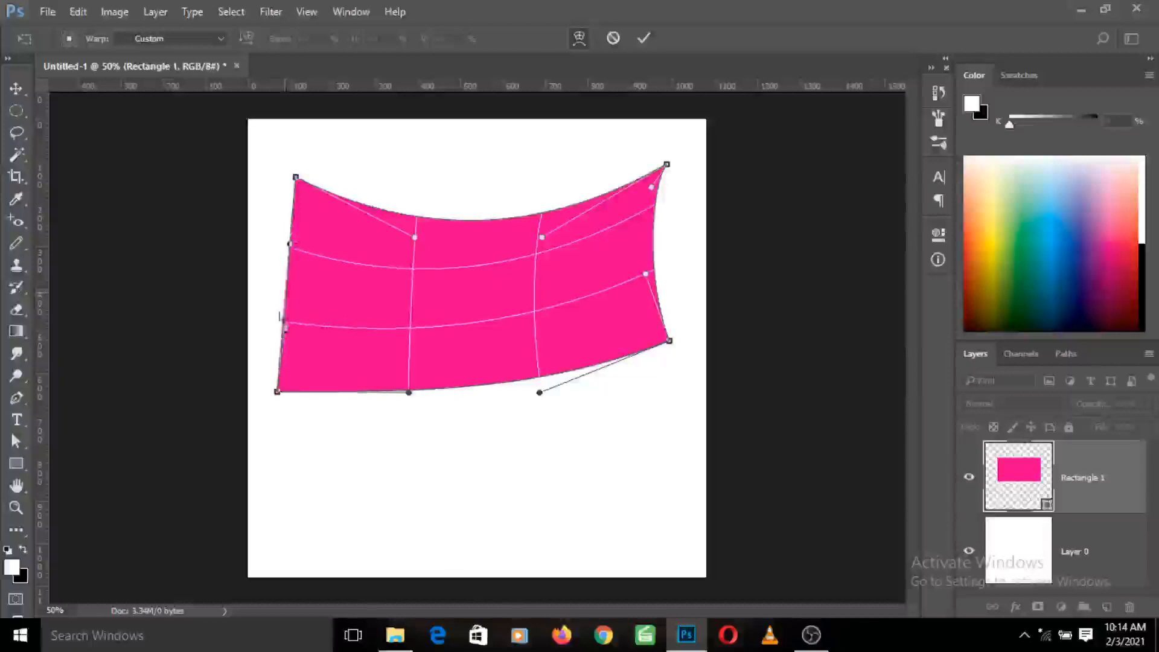
- Raise both left corners of the warp to about the height of the right corners, moving the left edge's handles up with them
{"action": "left_click_drag", "start_coordinate": [295, 177], "coordinate": [297, 164]}
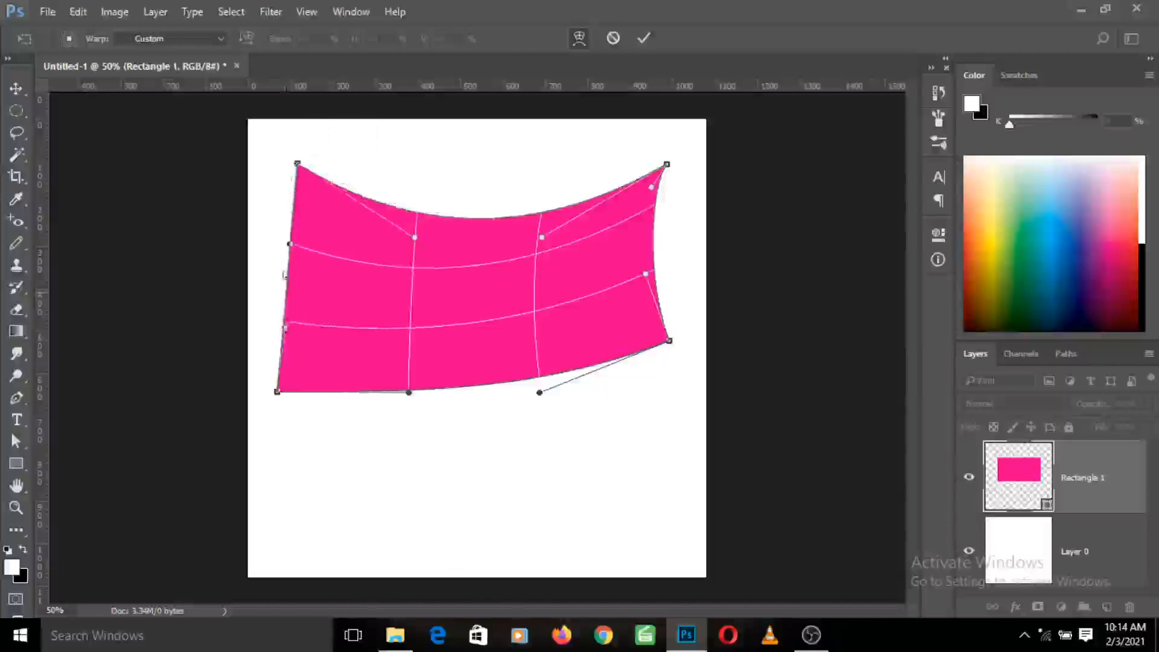
{"action": "mouse_move", "coordinate": [278, 392]}
{"action": "left_mouse_down"}
{"action": "mouse_move", "coordinate": [277, 364]}
{"action": "mouse_move", "coordinate": [278, 393]}
{"action": "left_mouse_up"}
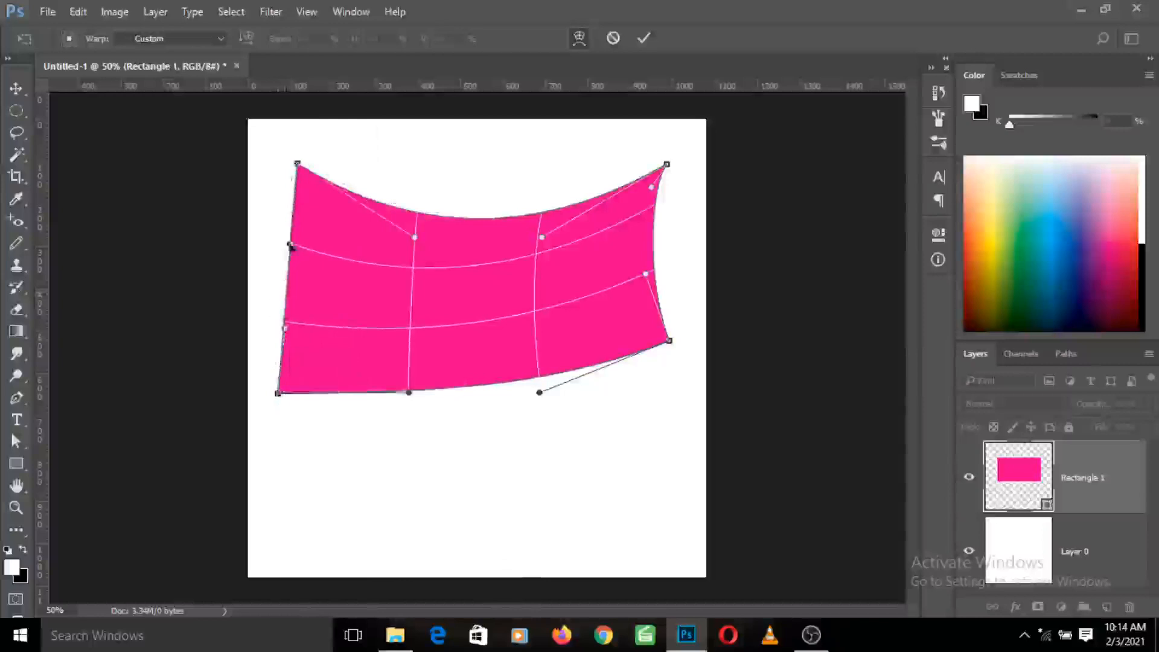
{"action": "left_click_drag", "start_coordinate": [291, 248], "coordinate": [296, 218]}
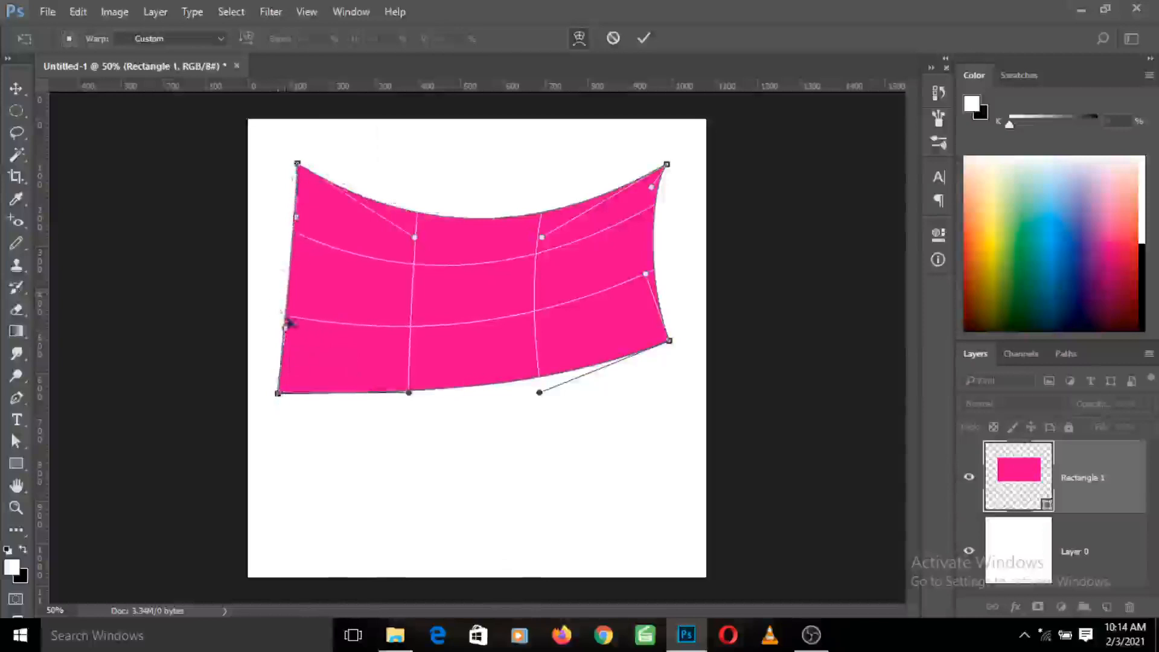
{"action": "left_click_drag", "start_coordinate": [285, 331], "coordinate": [288, 276]}
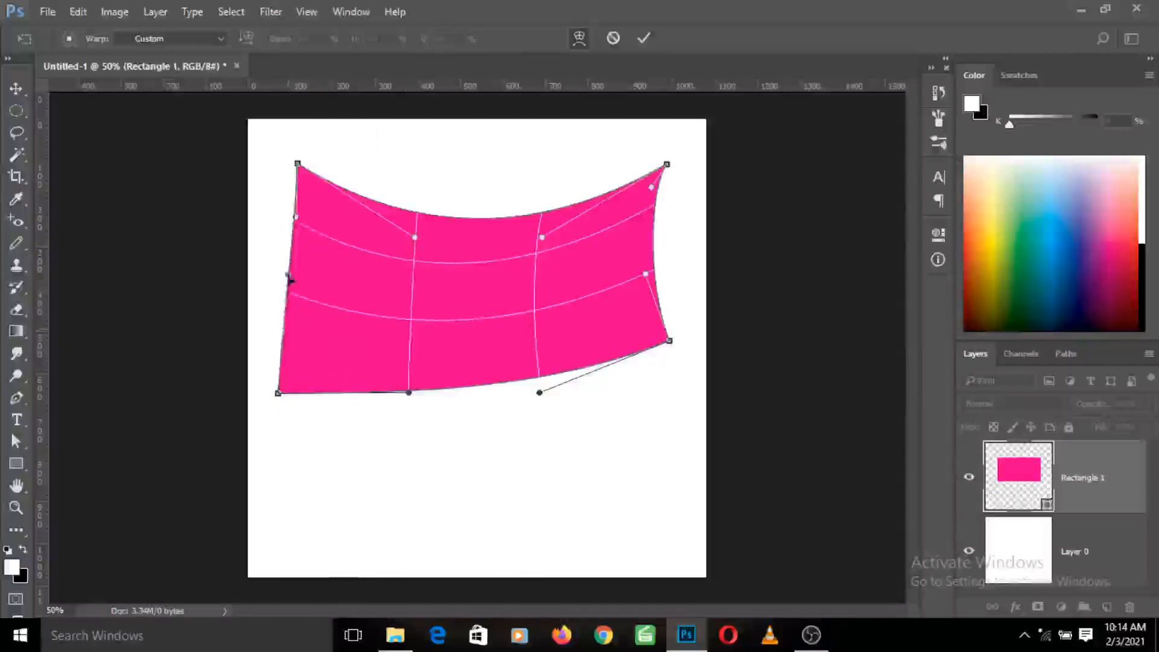
{"action": "left_click_drag", "start_coordinate": [278, 394], "coordinate": [283, 344]}
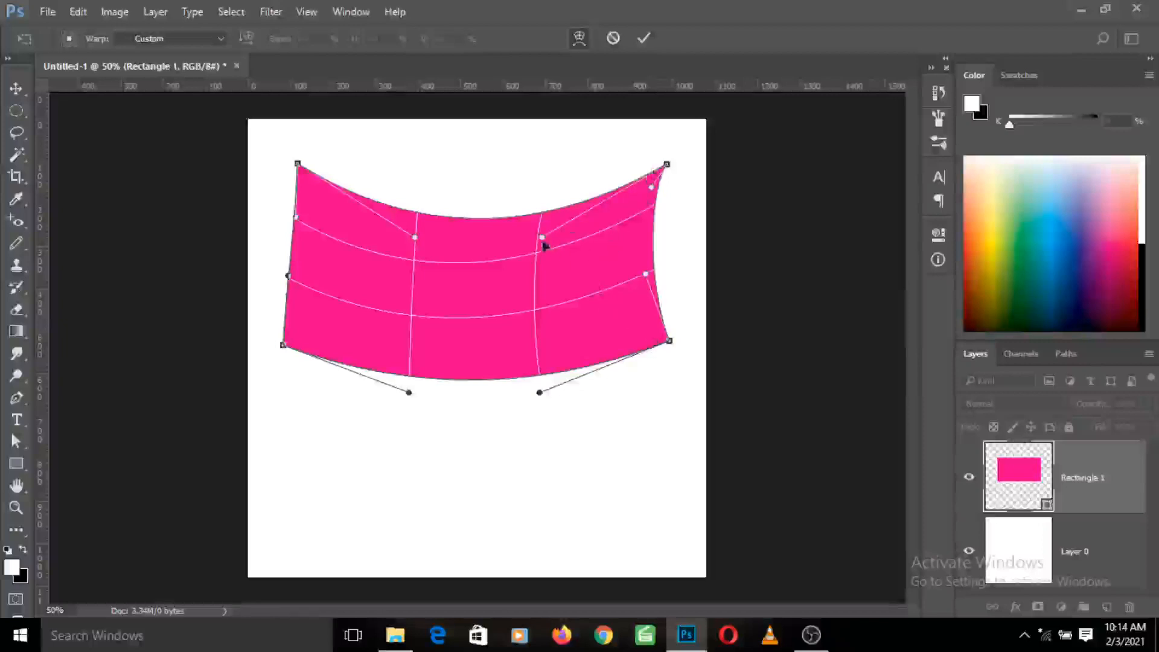
- Bend the top and bottom edges into a matching wave and commit the warp, converting the live shape to a regular path
{"action": "left_click_drag", "start_coordinate": [543, 242], "coordinate": [534, 157]}
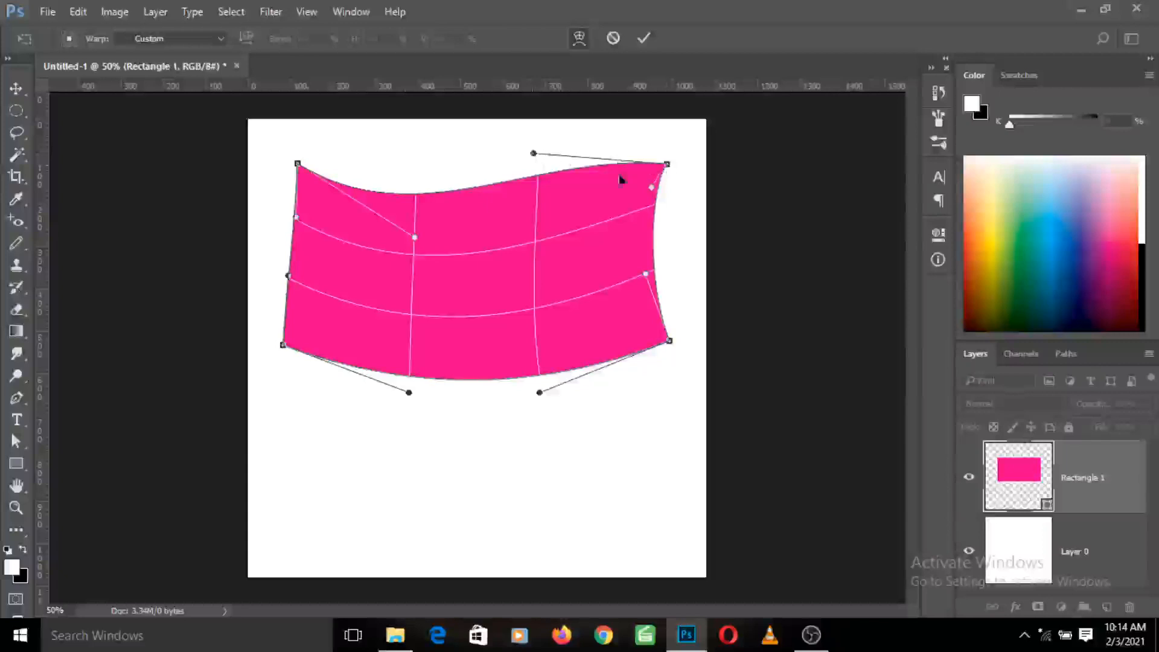
{"action": "mouse_move", "coordinate": [532, 154]}
{"action": "left_mouse_down"}
{"action": "mouse_move", "coordinate": [556, 310]}
{"action": "mouse_move", "coordinate": [522, 137]}
{"action": "left_mouse_up"}
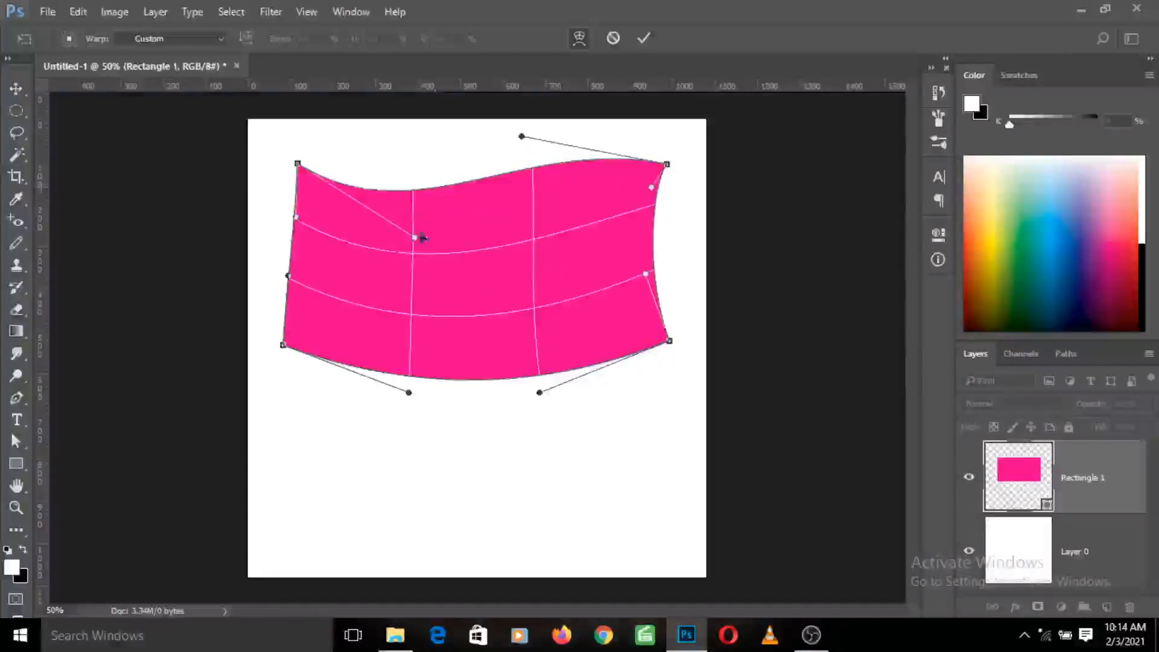
{"action": "mouse_move", "coordinate": [416, 241]}
{"action": "left_mouse_down"}
{"action": "mouse_move", "coordinate": [414, 140]}
{"action": "mouse_move", "coordinate": [401, 230]}
{"action": "left_mouse_up"}
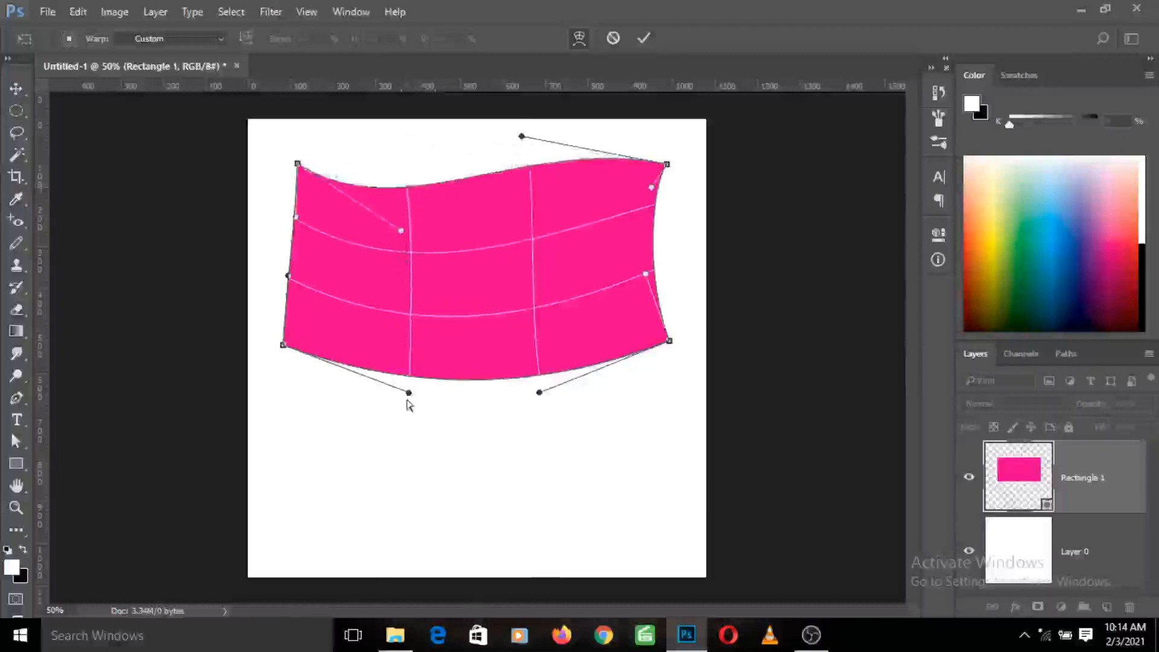
{"action": "left_click_drag", "start_coordinate": [409, 392], "coordinate": [425, 411]}
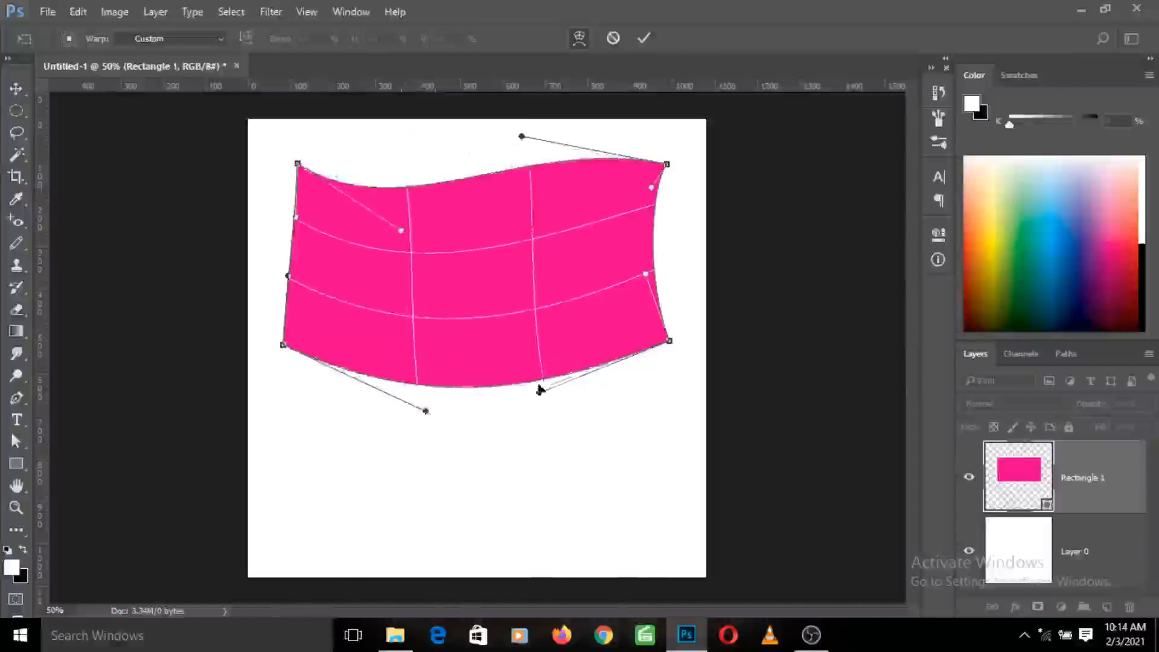
{"action": "left_click_drag", "start_coordinate": [539, 391], "coordinate": [526, 318]}
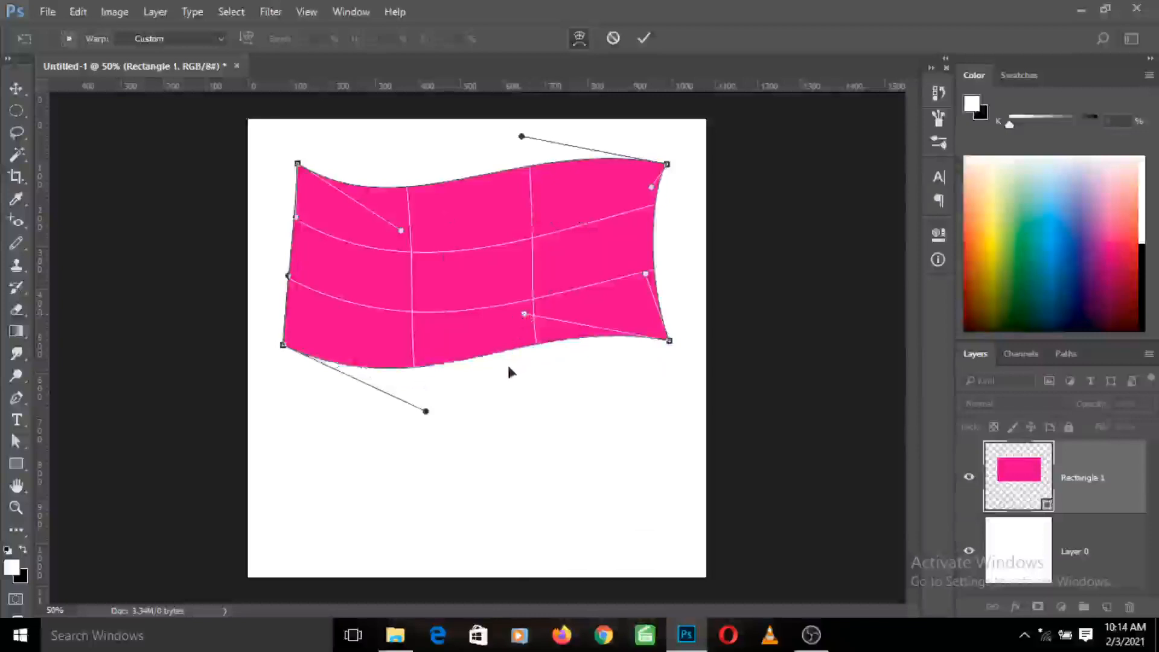
{"action": "key", "text": "u"}
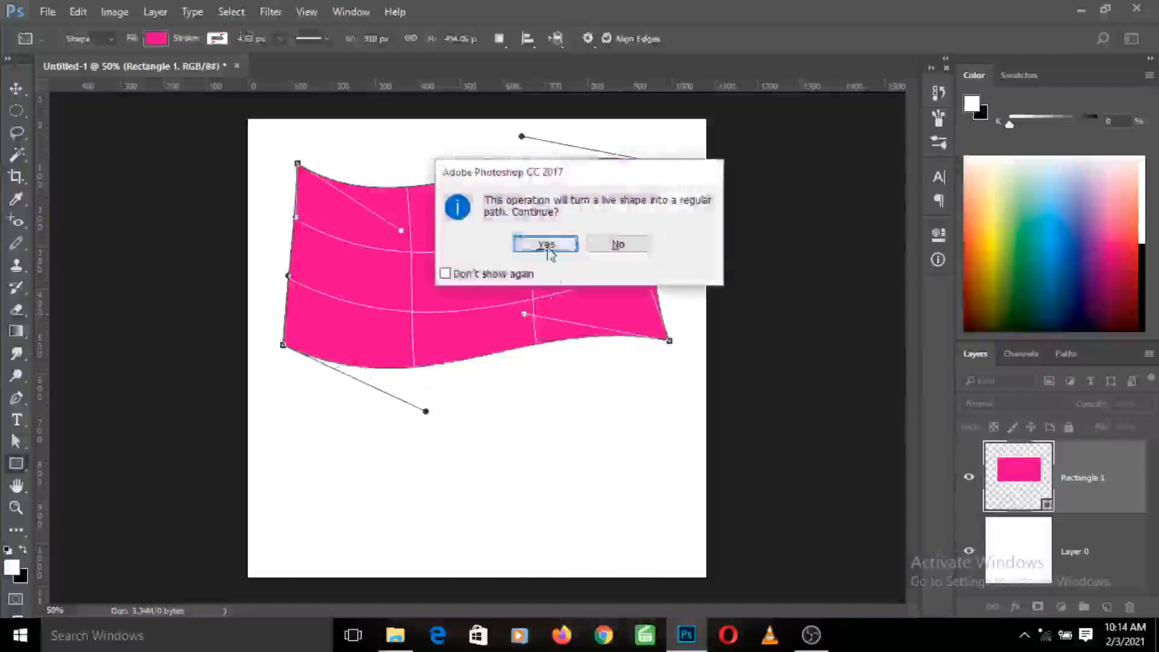
{"action": "left_click", "coordinate": [547, 244]}
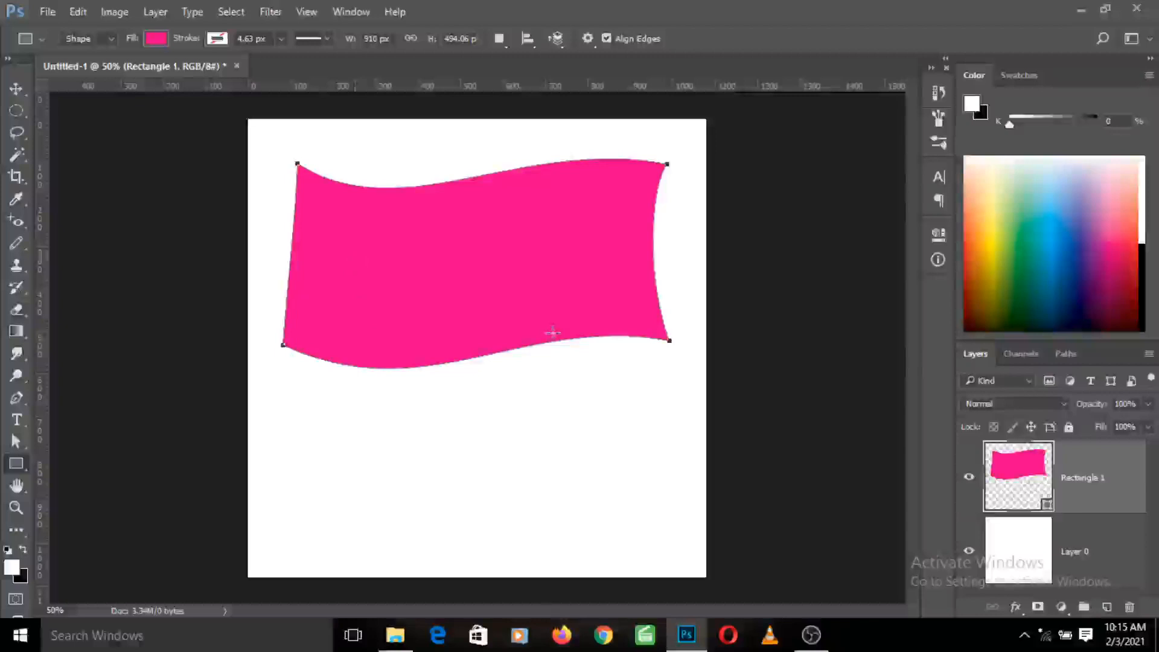
- Undo the committed custom warp on the rectangle
{"action": "key", "text": "ctrl+z"}
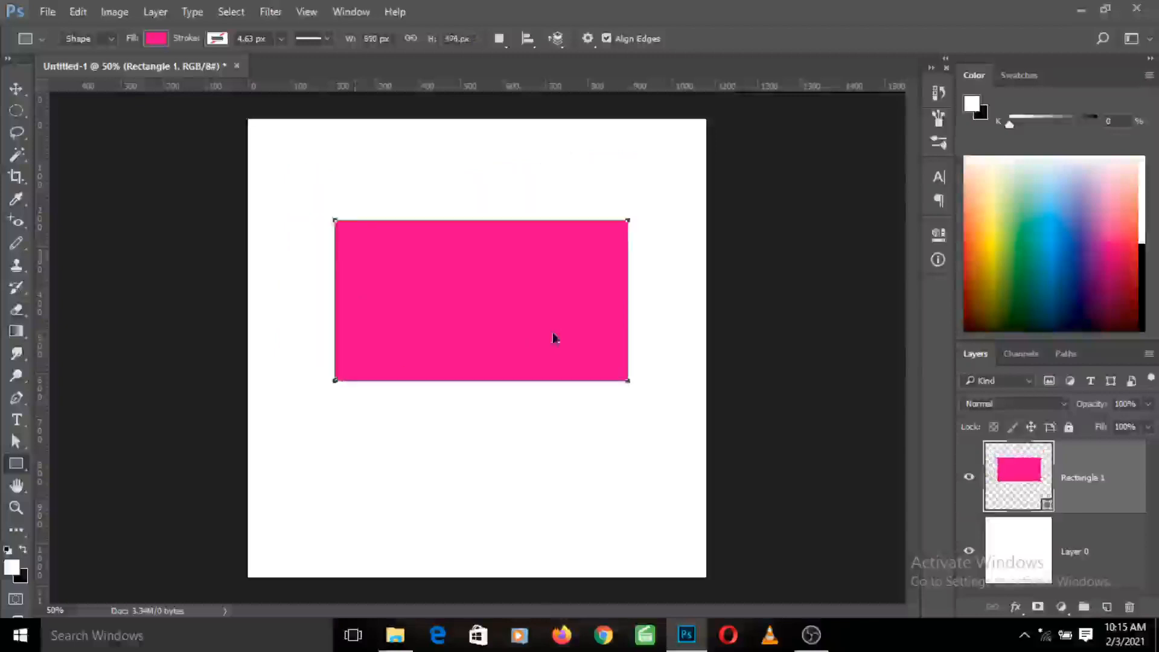
{"action": "right_click", "coordinate": [441, 332]}
{"action": "left_click", "coordinate": [409, 312]}
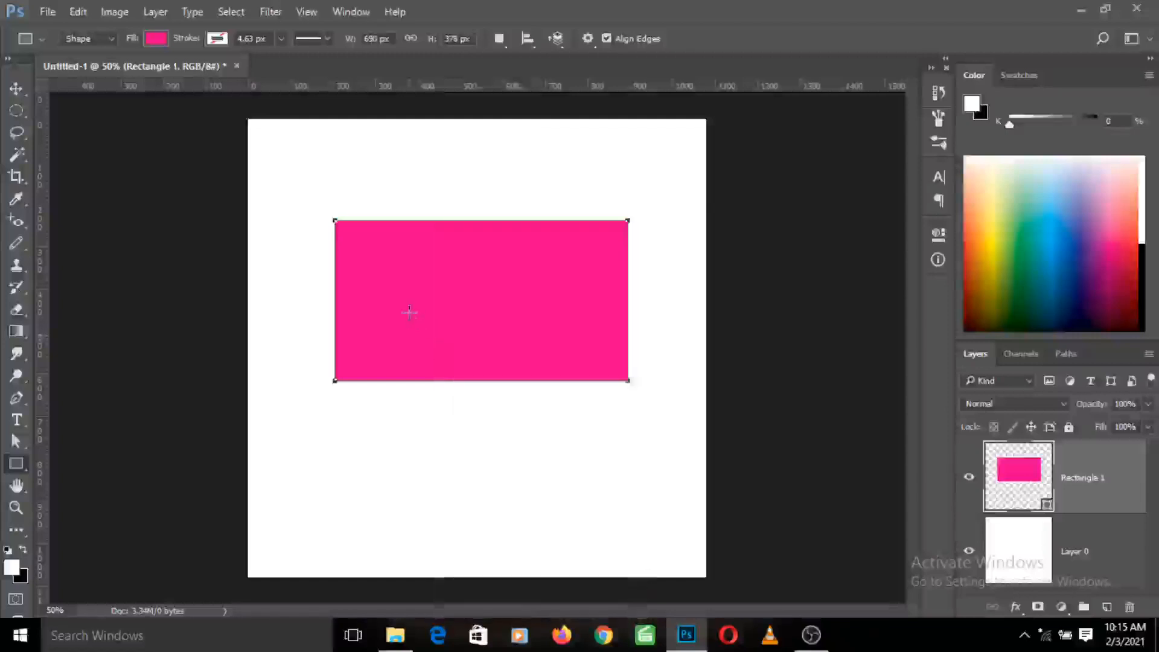
- Start a Warp transform on the rectangle and apply the Arch preset with a 10% bend
{"action": "key", "text": "ctrl+t"}
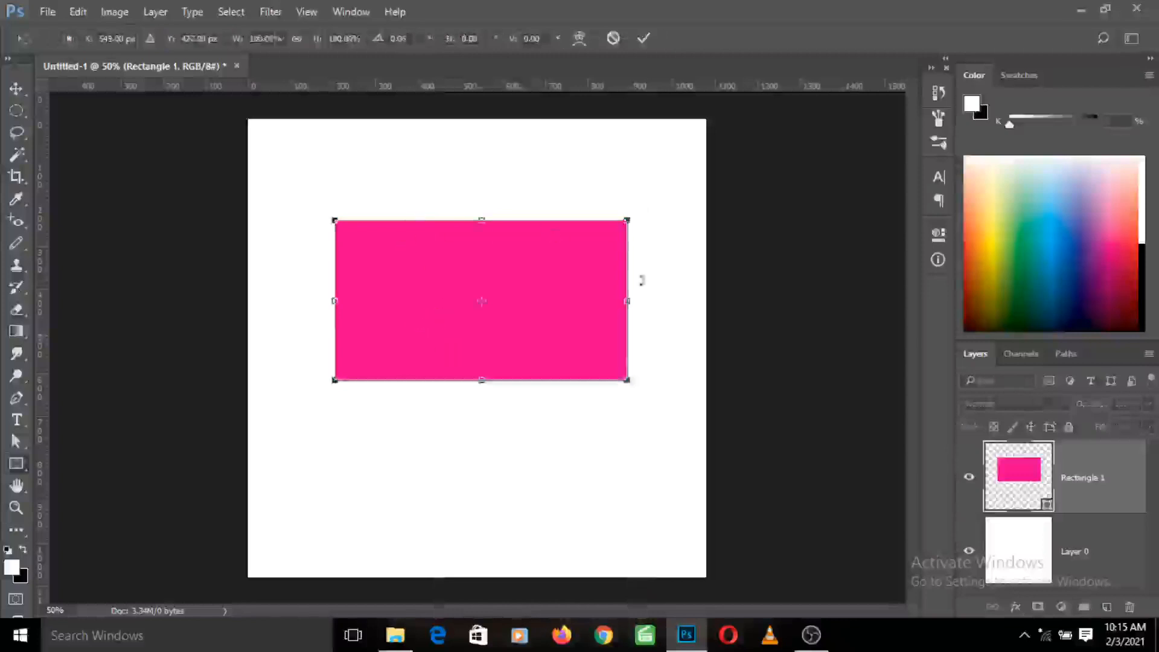
{"action": "right_click", "coordinate": [534, 312]}
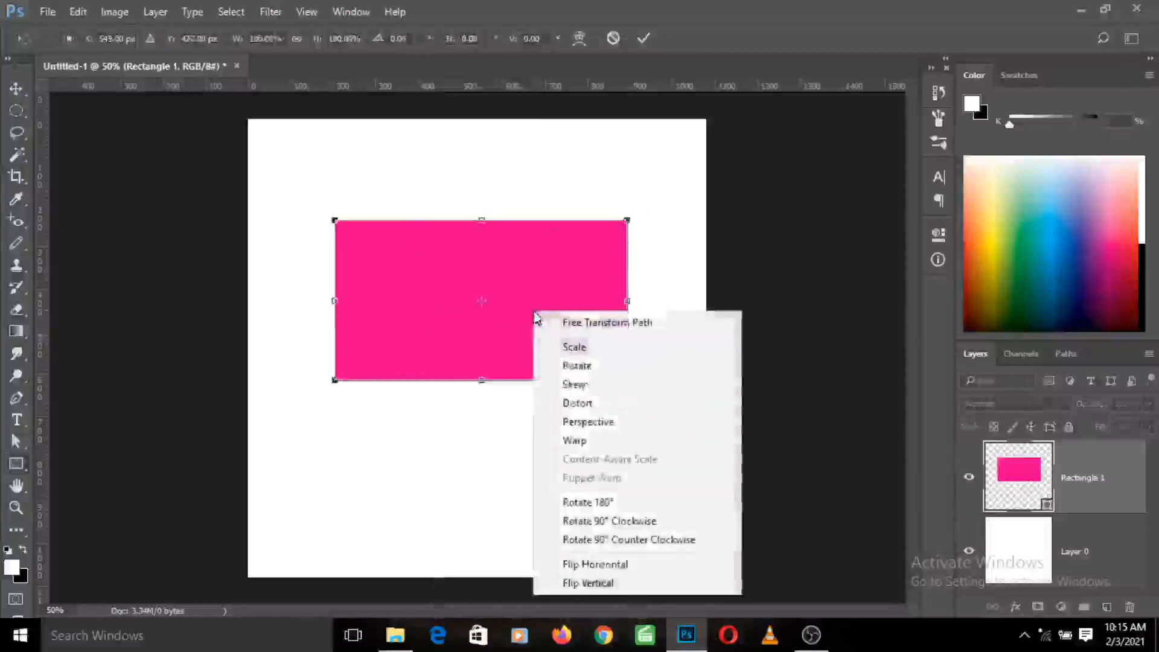
{"action": "left_click", "coordinate": [582, 442]}
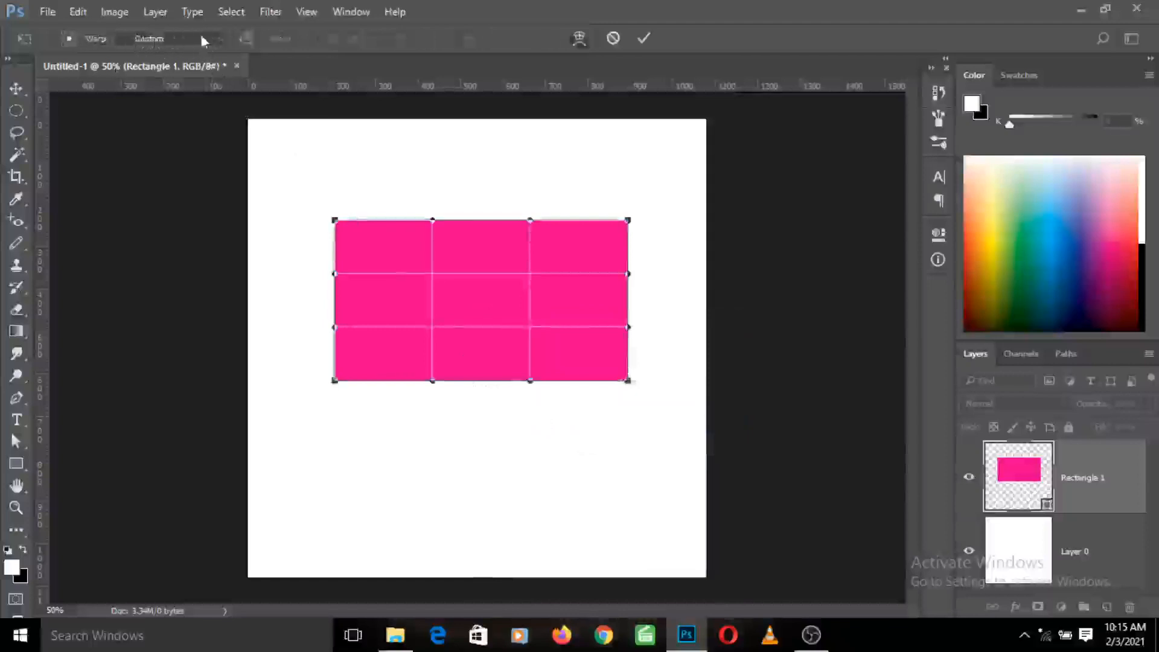
{"action": "left_click", "coordinate": [219, 39]}
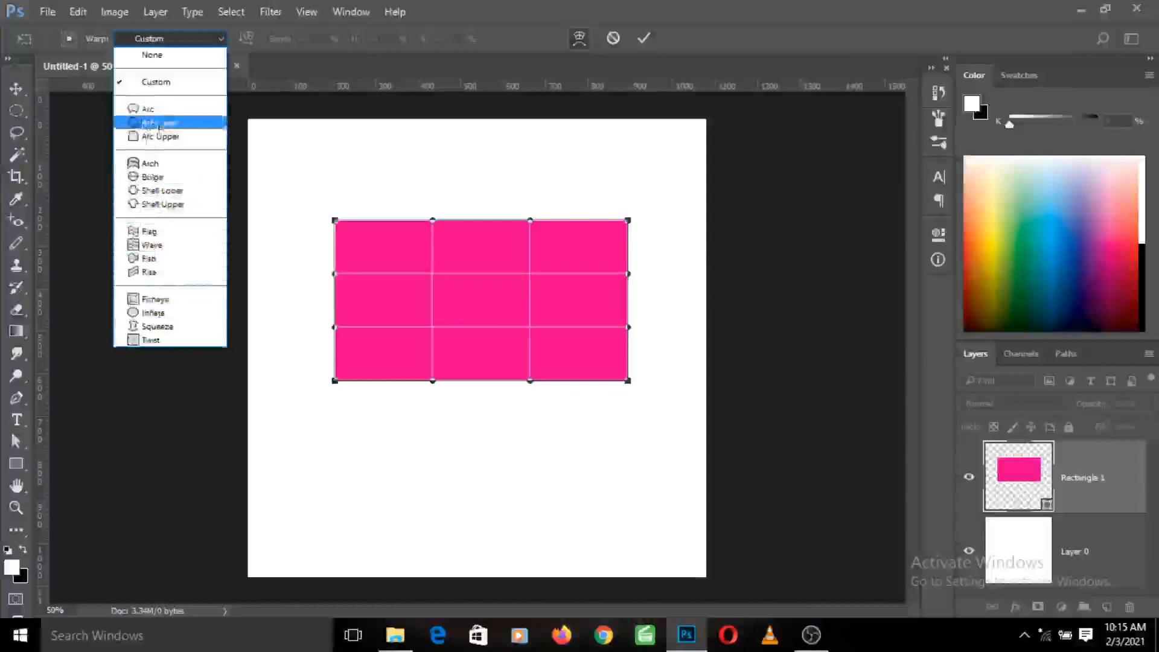
{"action": "left_click", "coordinate": [175, 165]}
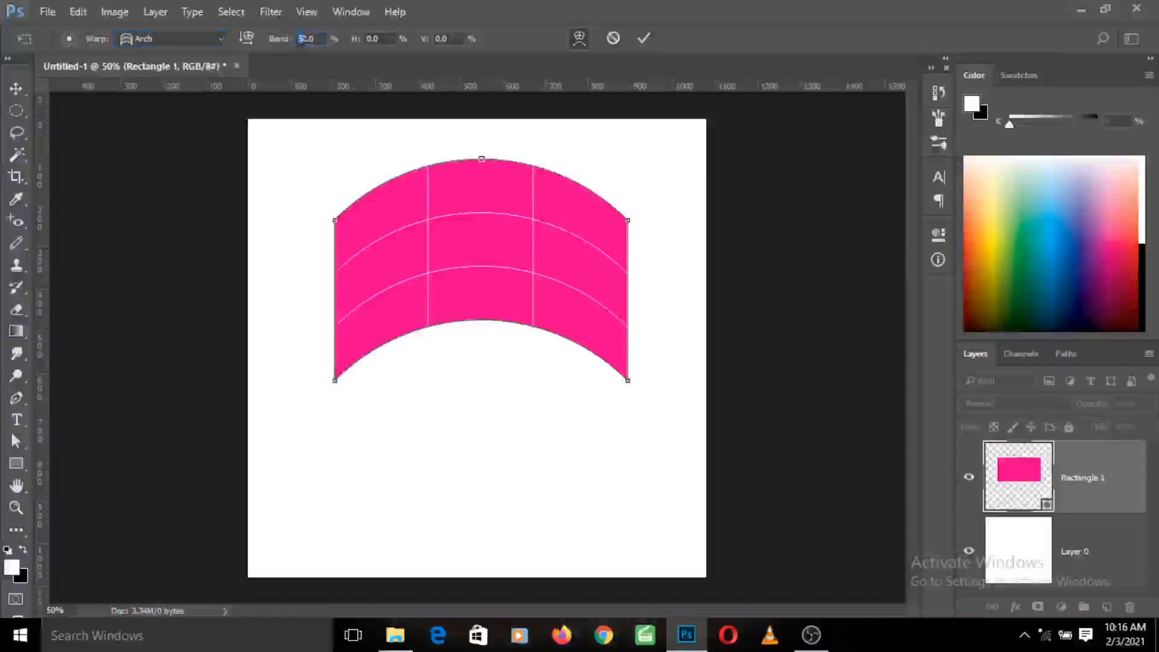
{"action": "type", "text": "1"}
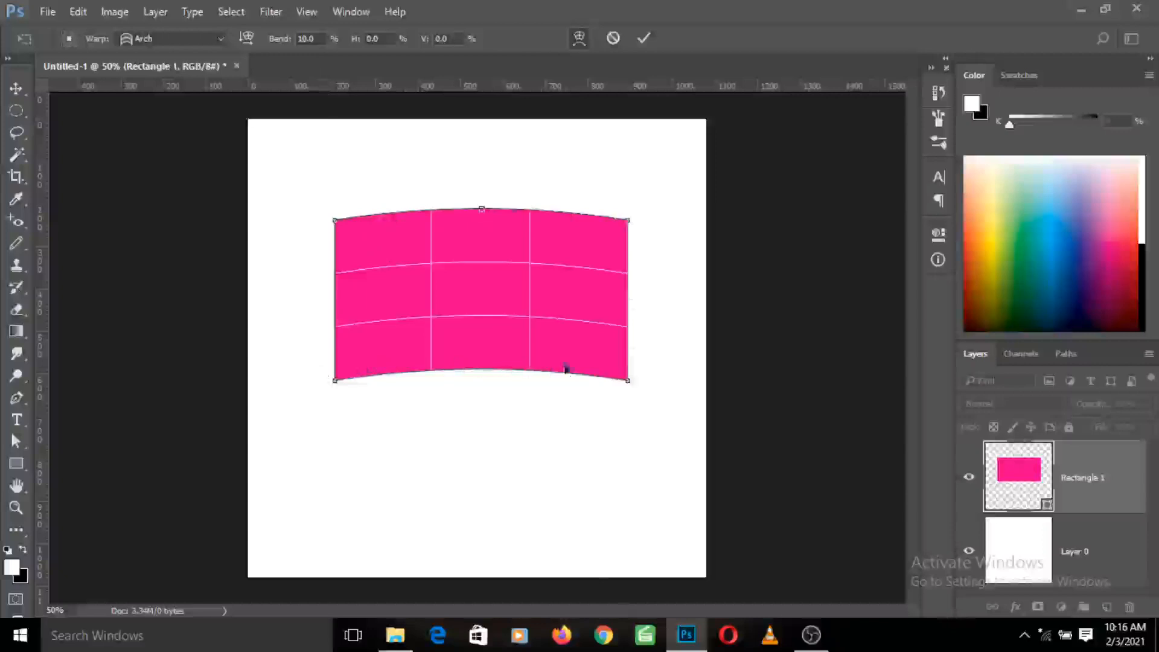
- Switch the rectangle's warp preset to Flag and set its bend to 40%
{"action": "left_click", "coordinate": [220, 39]}
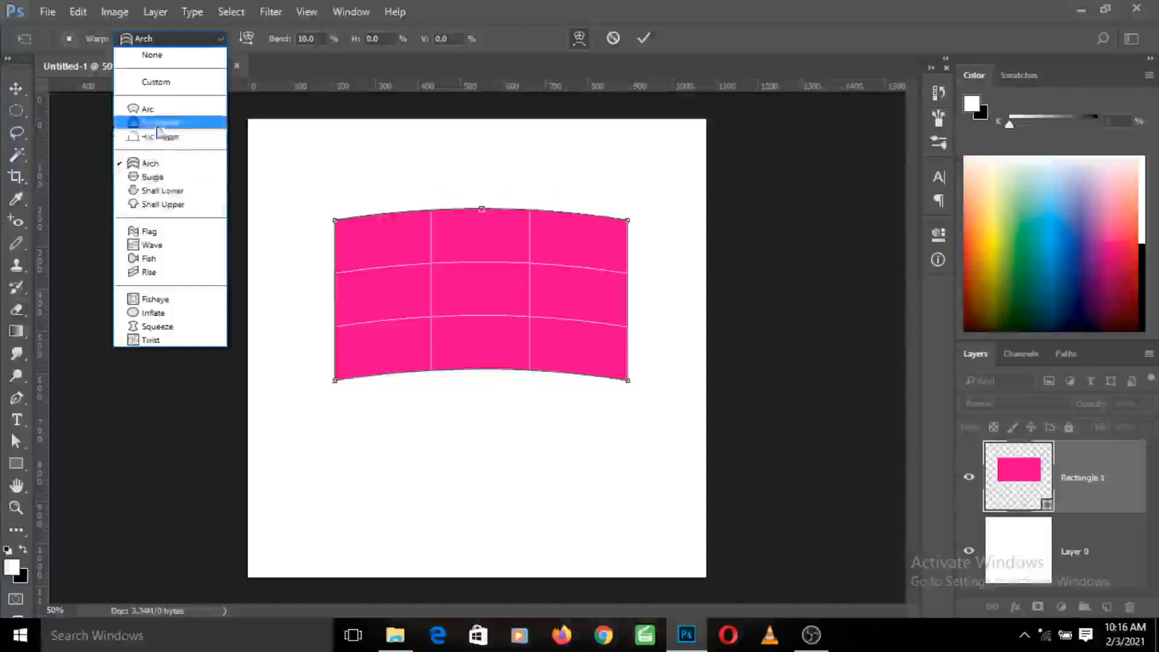
{"action": "left_click", "coordinate": [150, 233]}
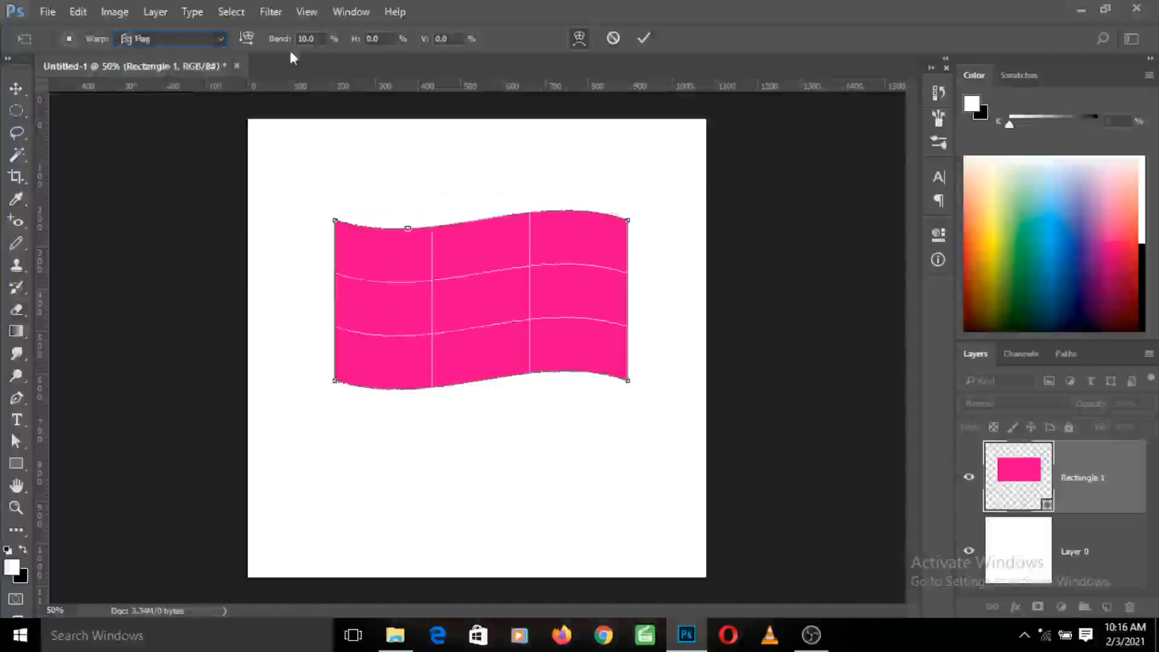
{"action": "double_click", "coordinate": [307, 38]}
{"action": "type", "text": "40"}
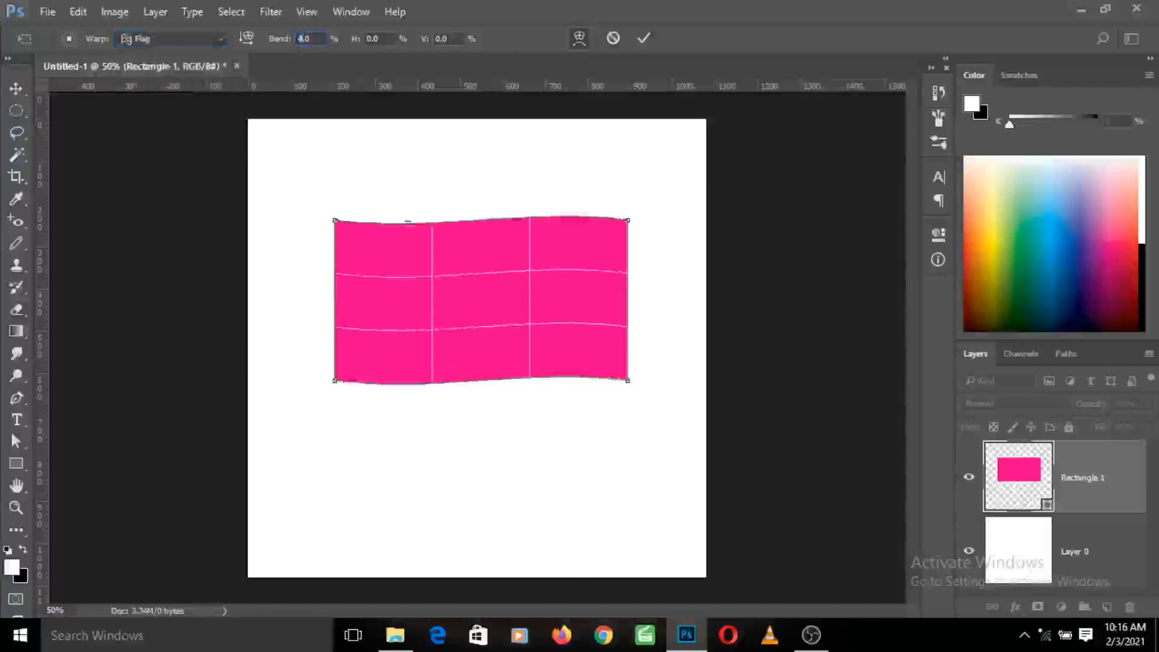